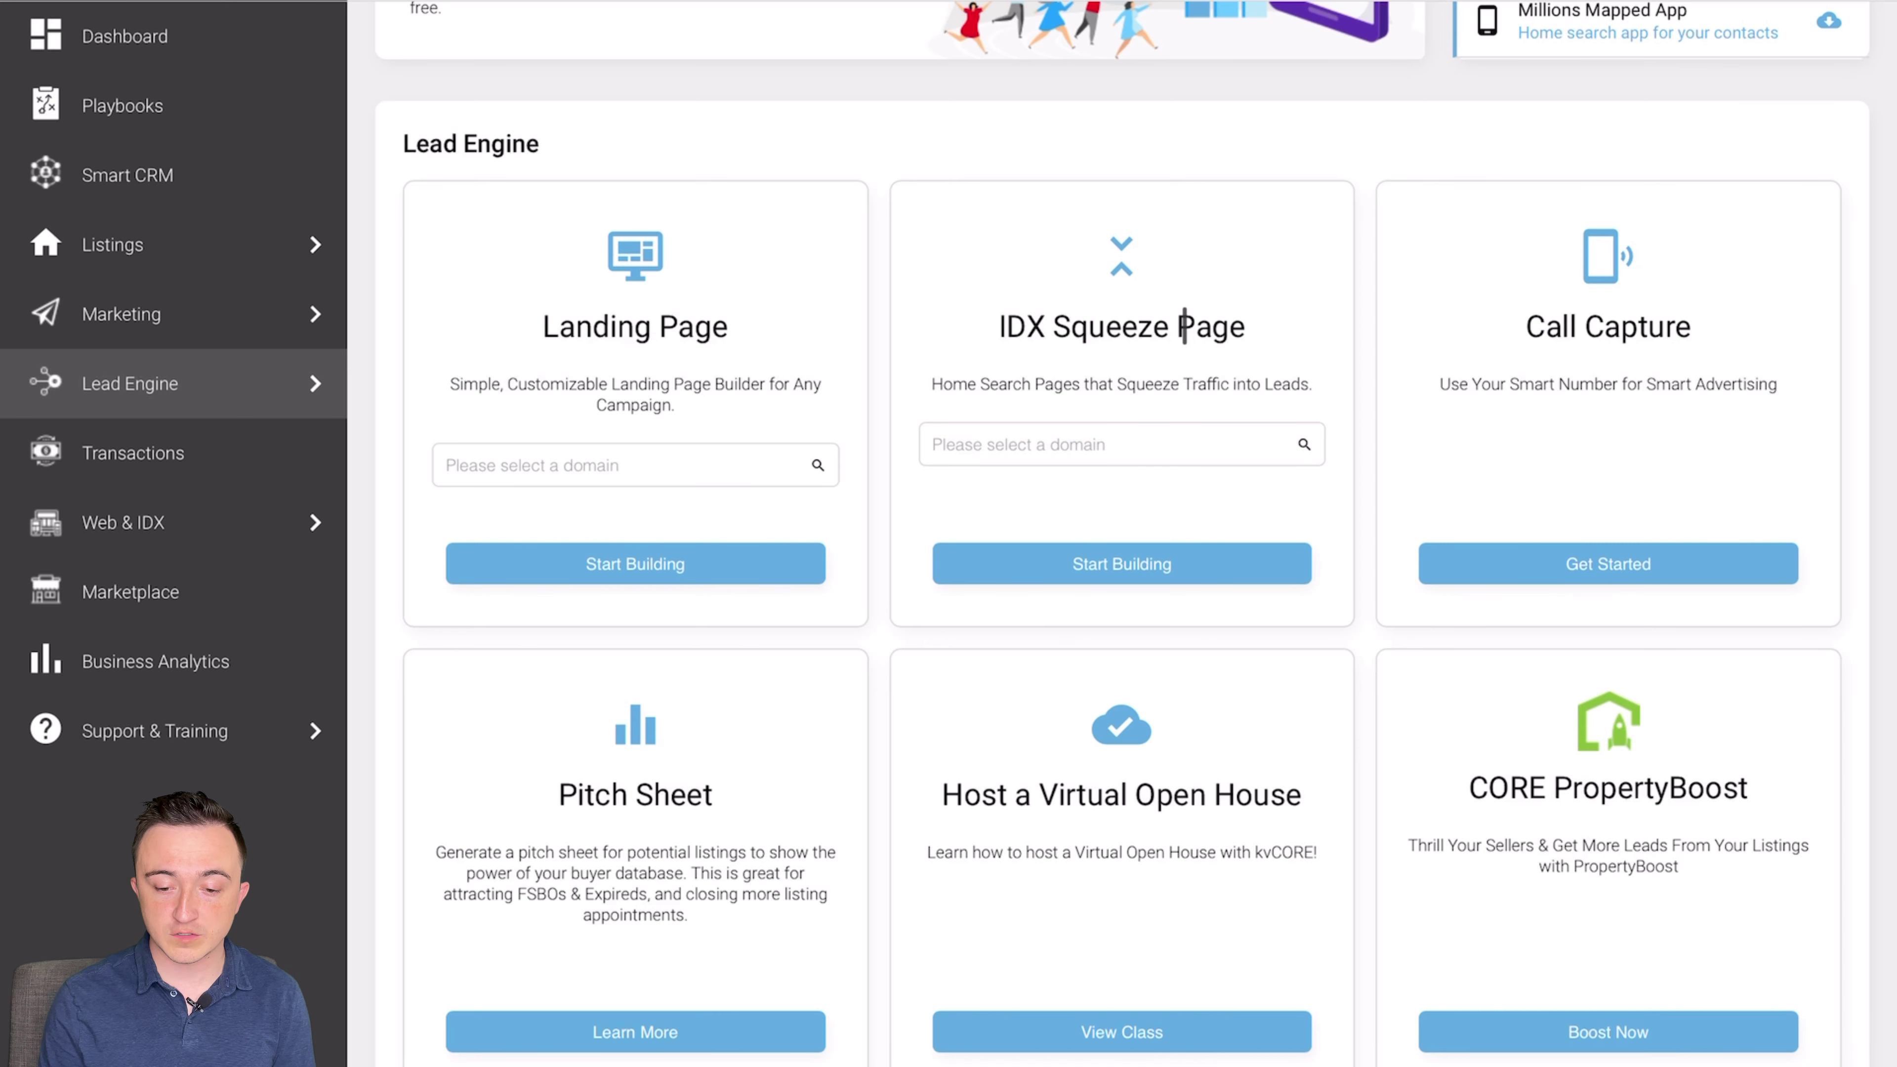
Step: Build an IDX Squeeze Page on the agent's exprealty domain and open the Seller Squeeze form
{"action": "left_click", "coordinate": [1059, 445]}
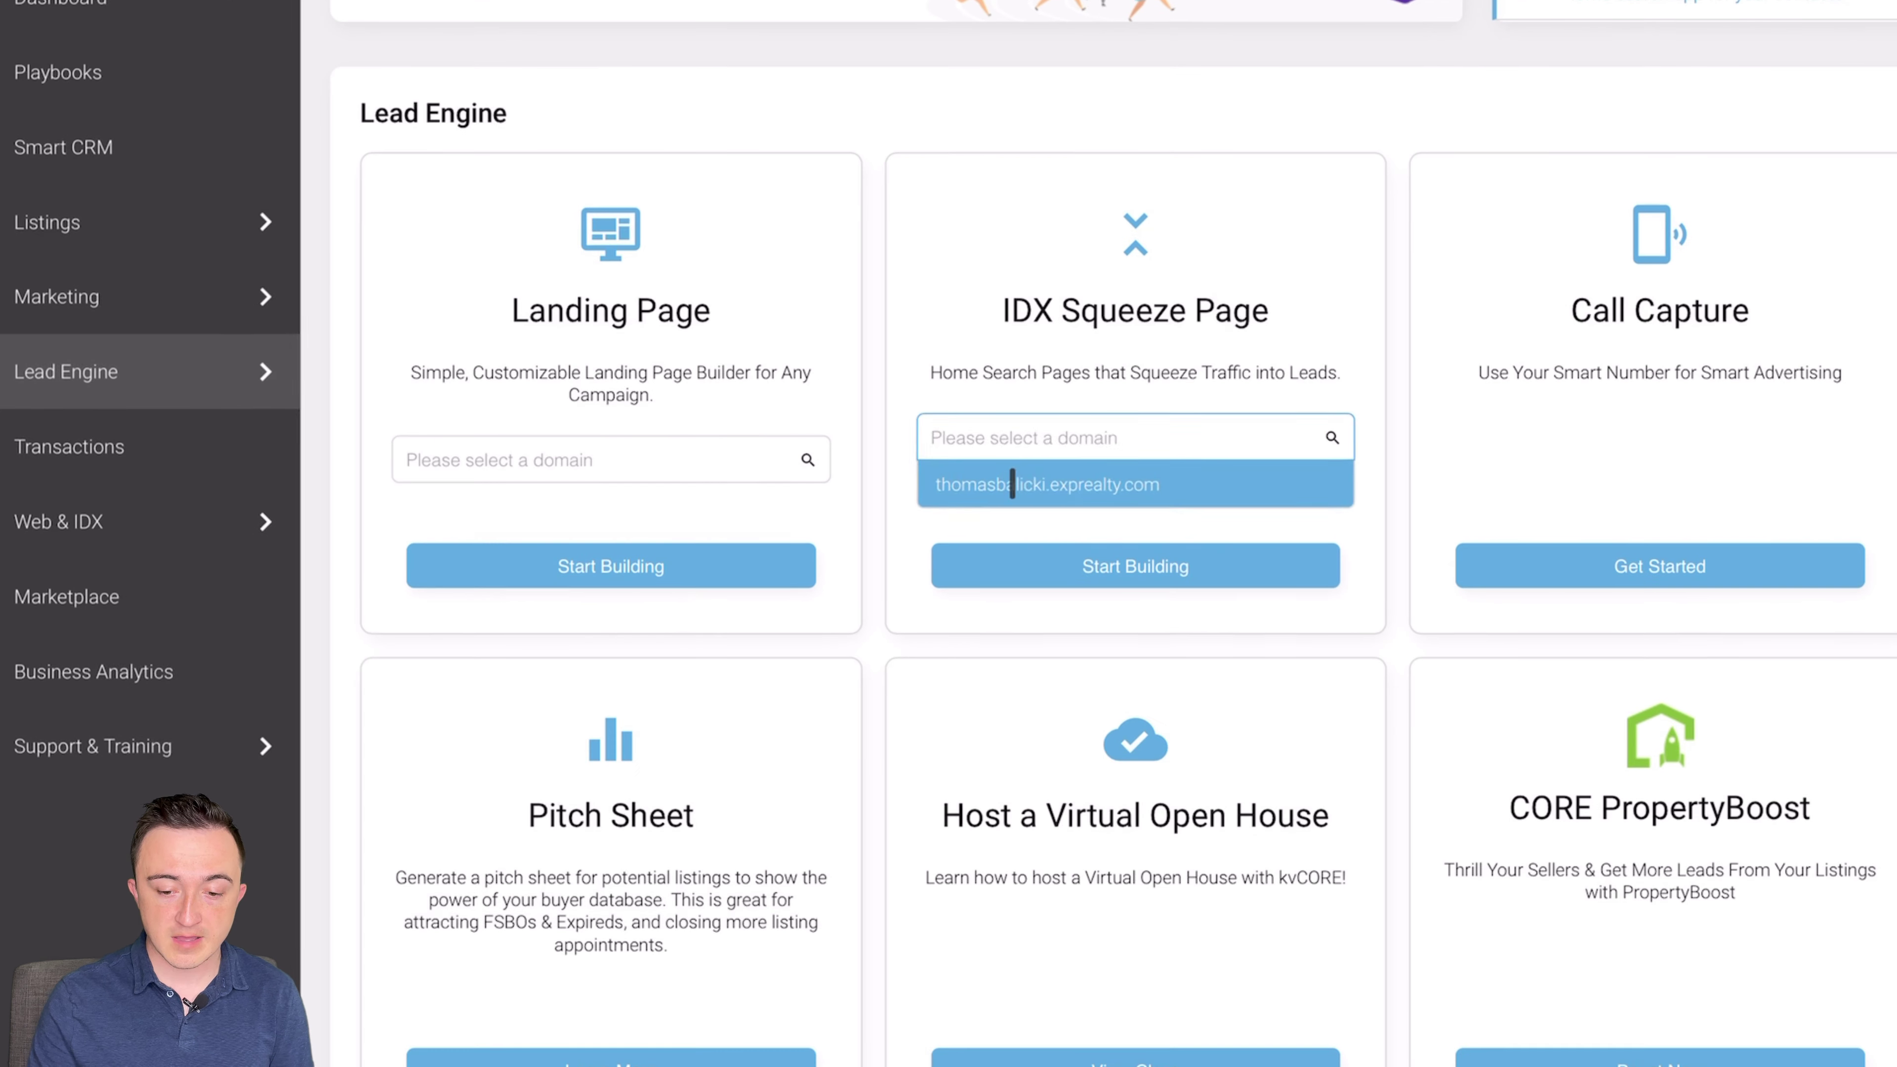
{"action": "left_click", "coordinate": [1012, 484]}
{"action": "left_click", "coordinate": [1004, 558]}
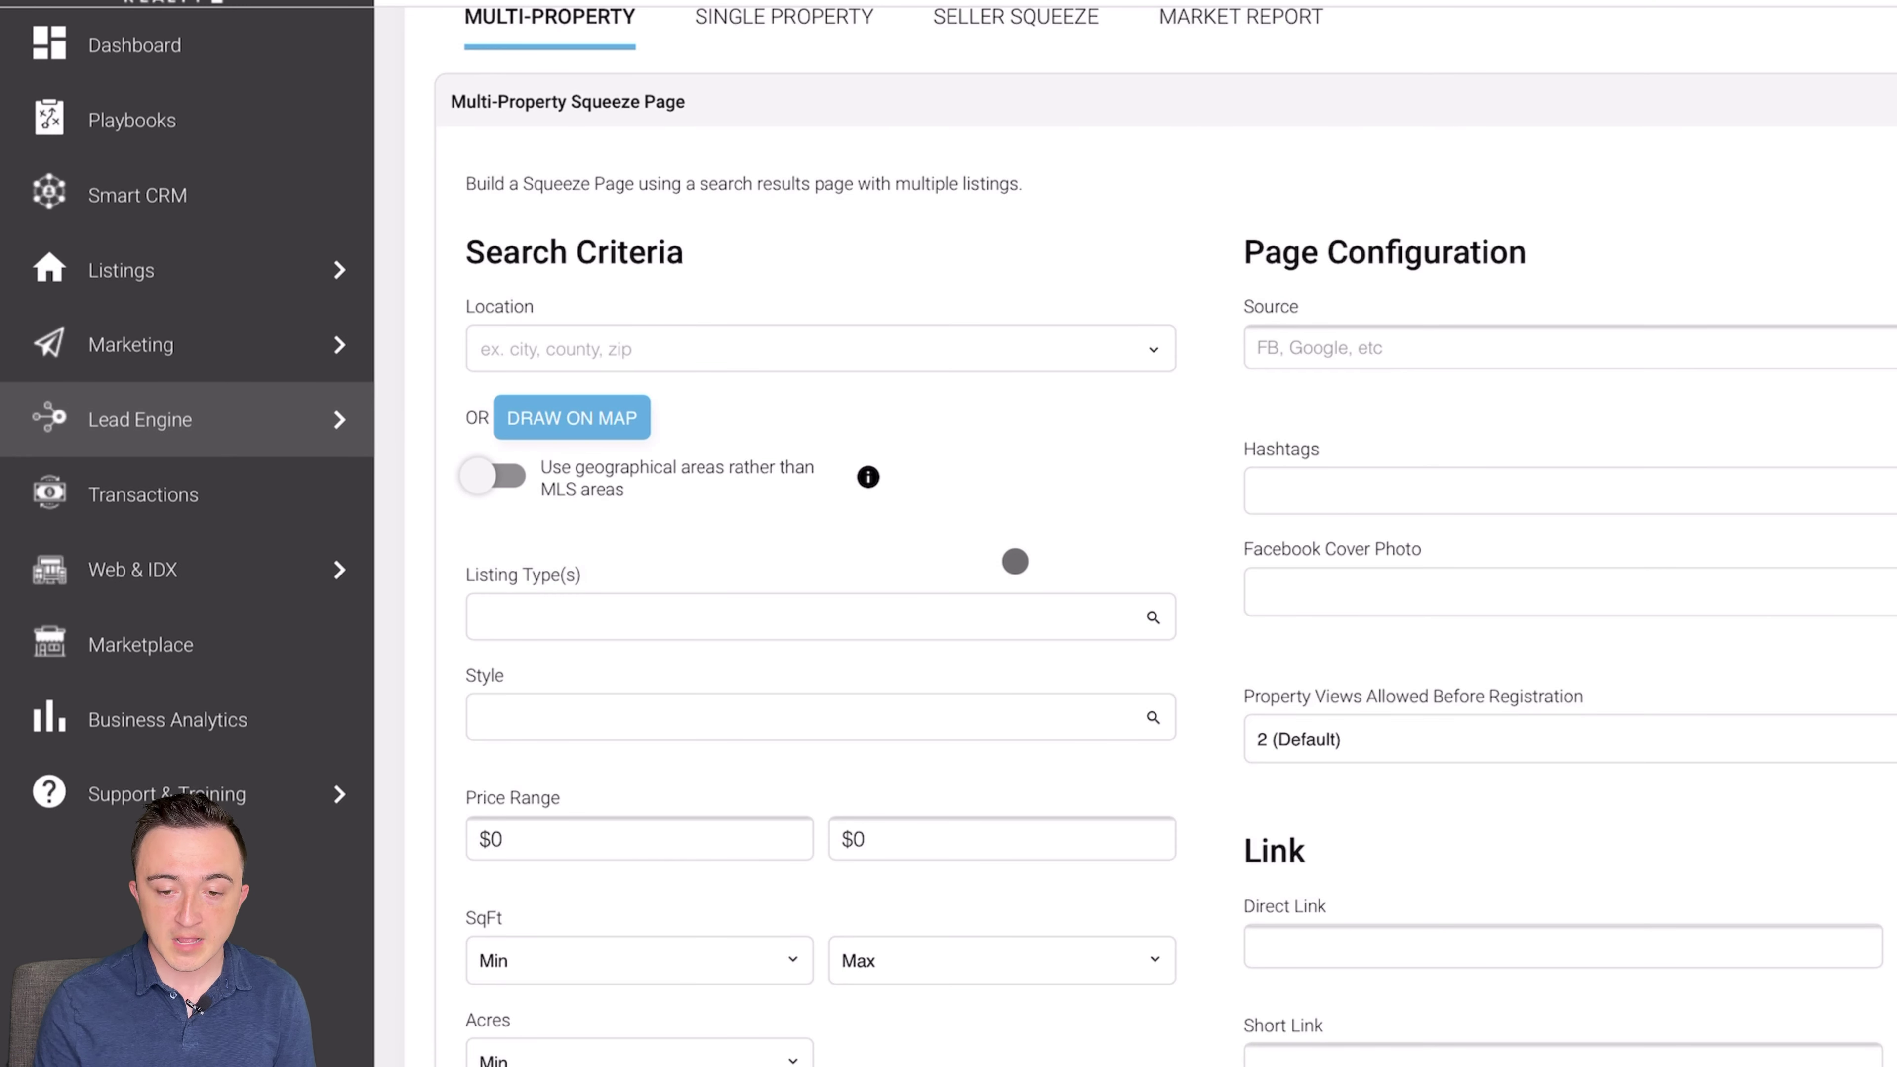
{"action": "scroll", "coordinate": [1015, 561], "scroll_direction": "up", "scroll_amount": 1}
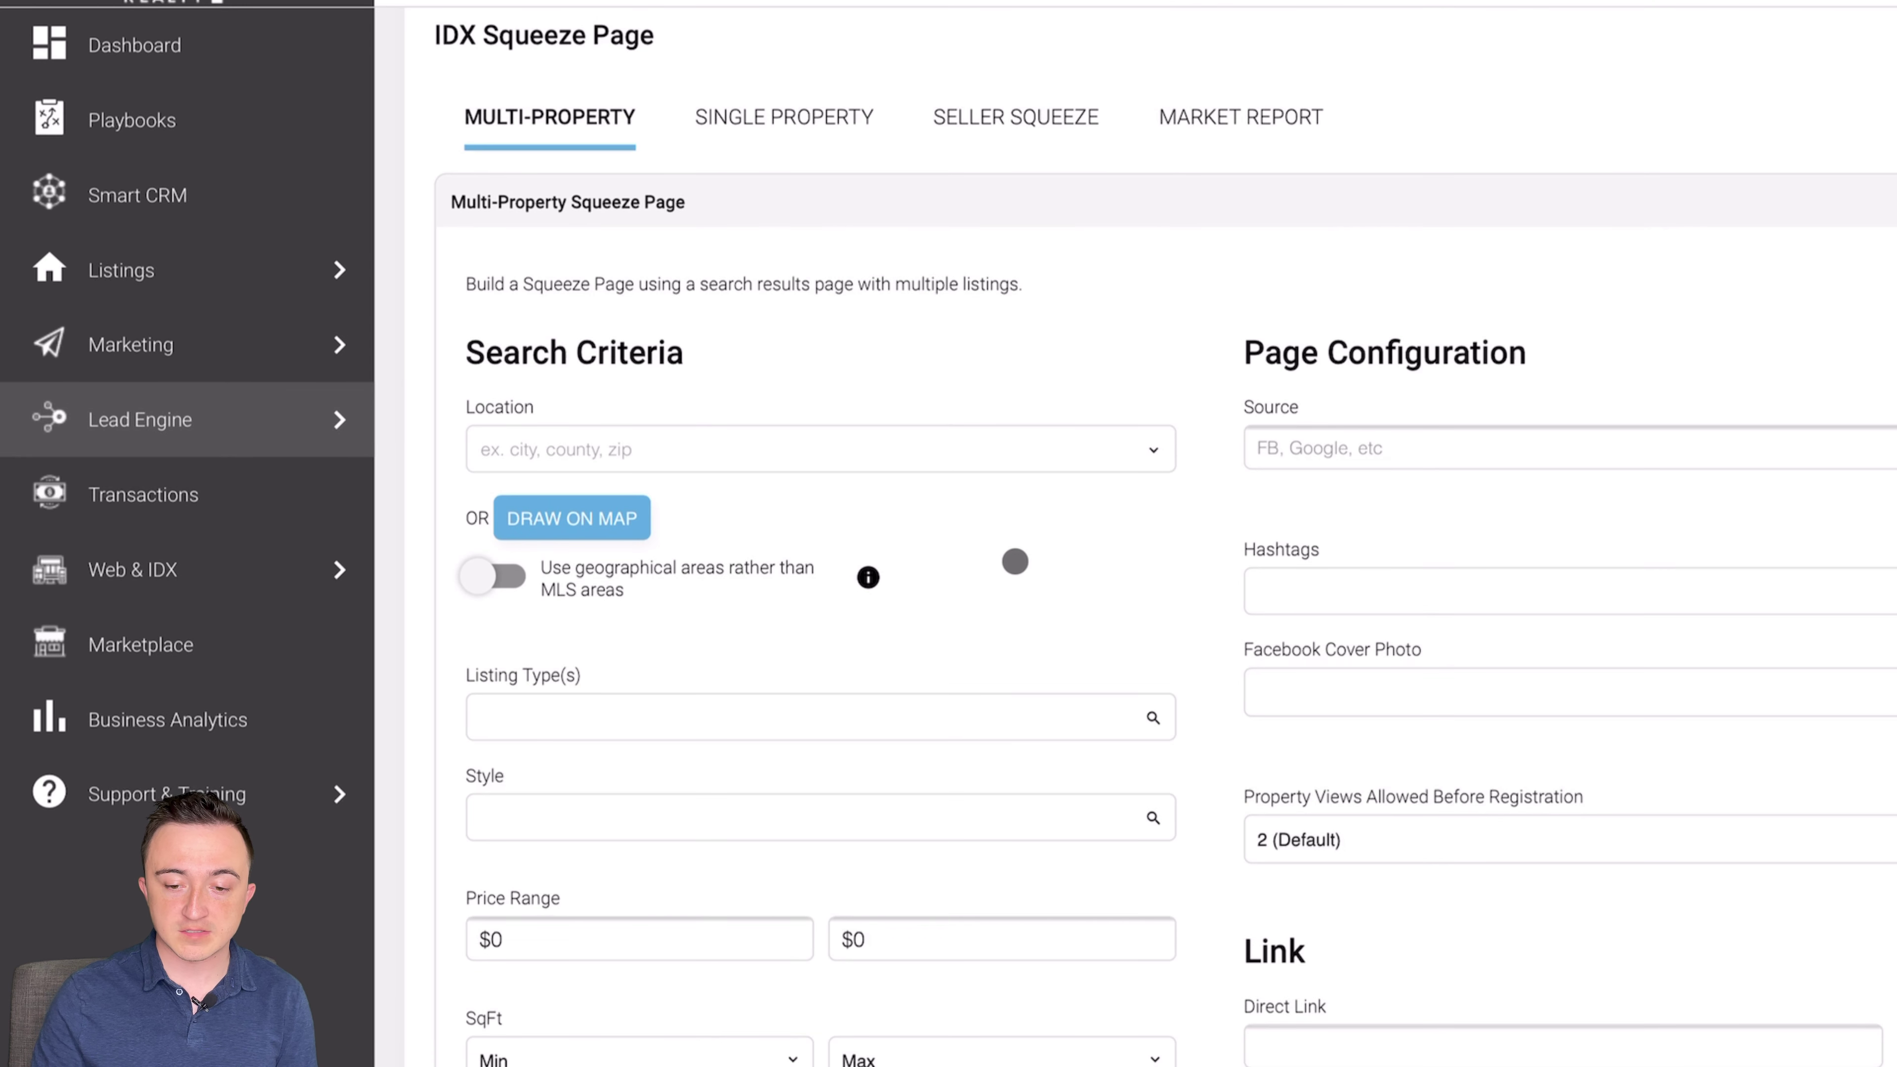
{"action": "left_click", "coordinate": [1013, 116]}
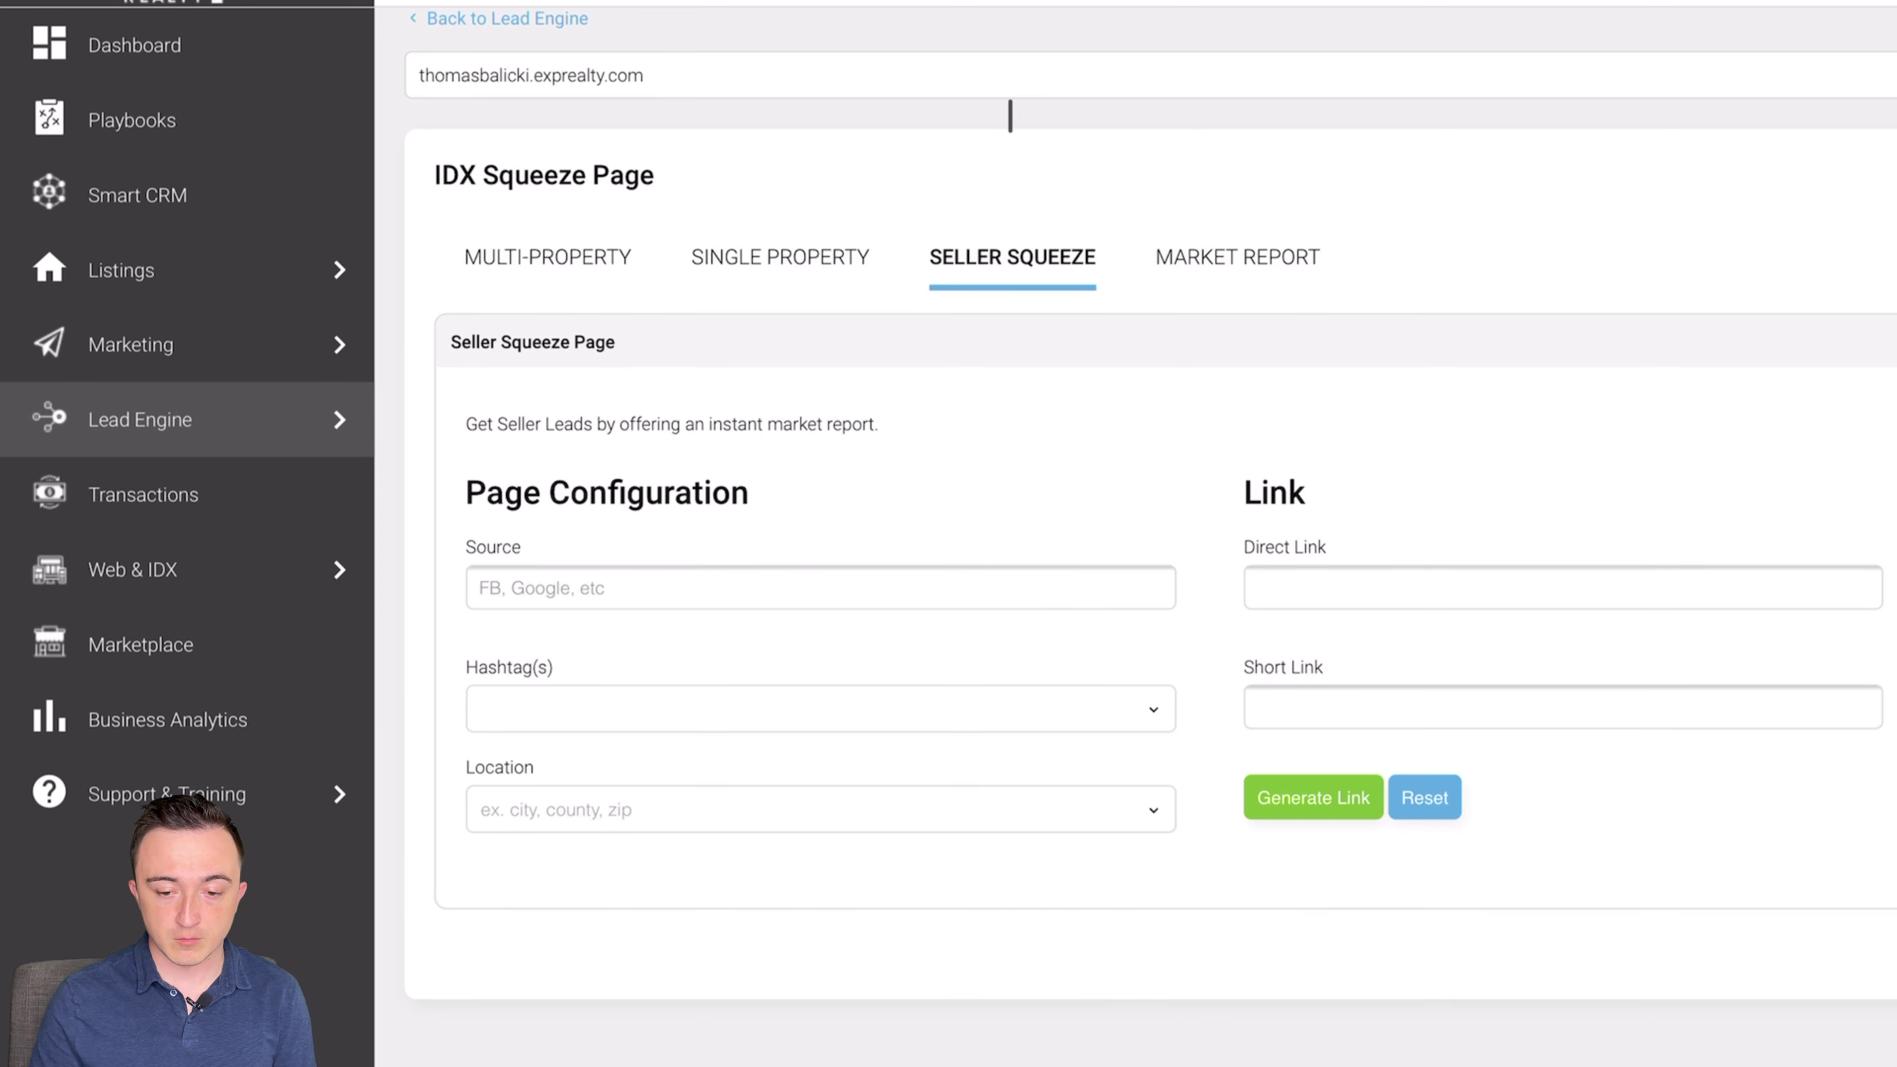
Step: Enter lead source 'Mailers - 85704' and add the Seller hashtag
{"action": "left_click", "coordinate": [533, 587]}
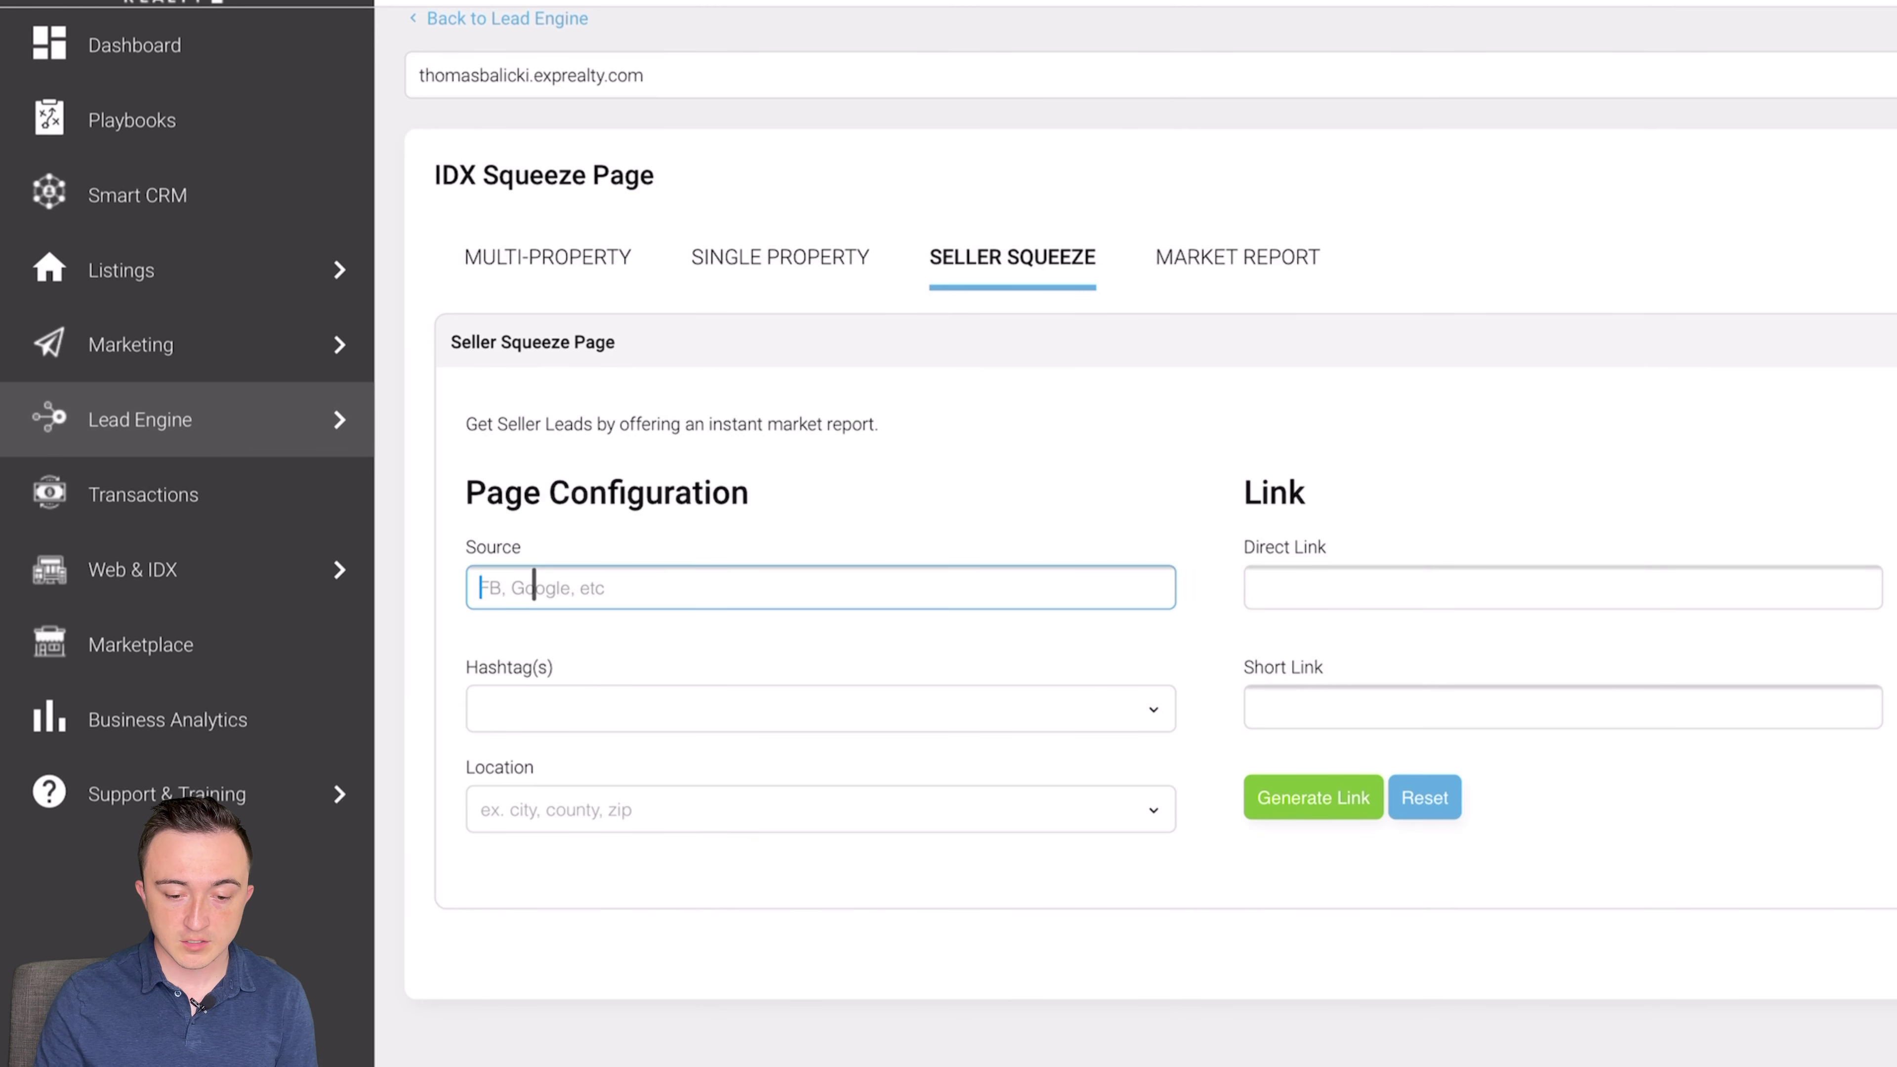
{"action": "type", "text": "Mailer"}
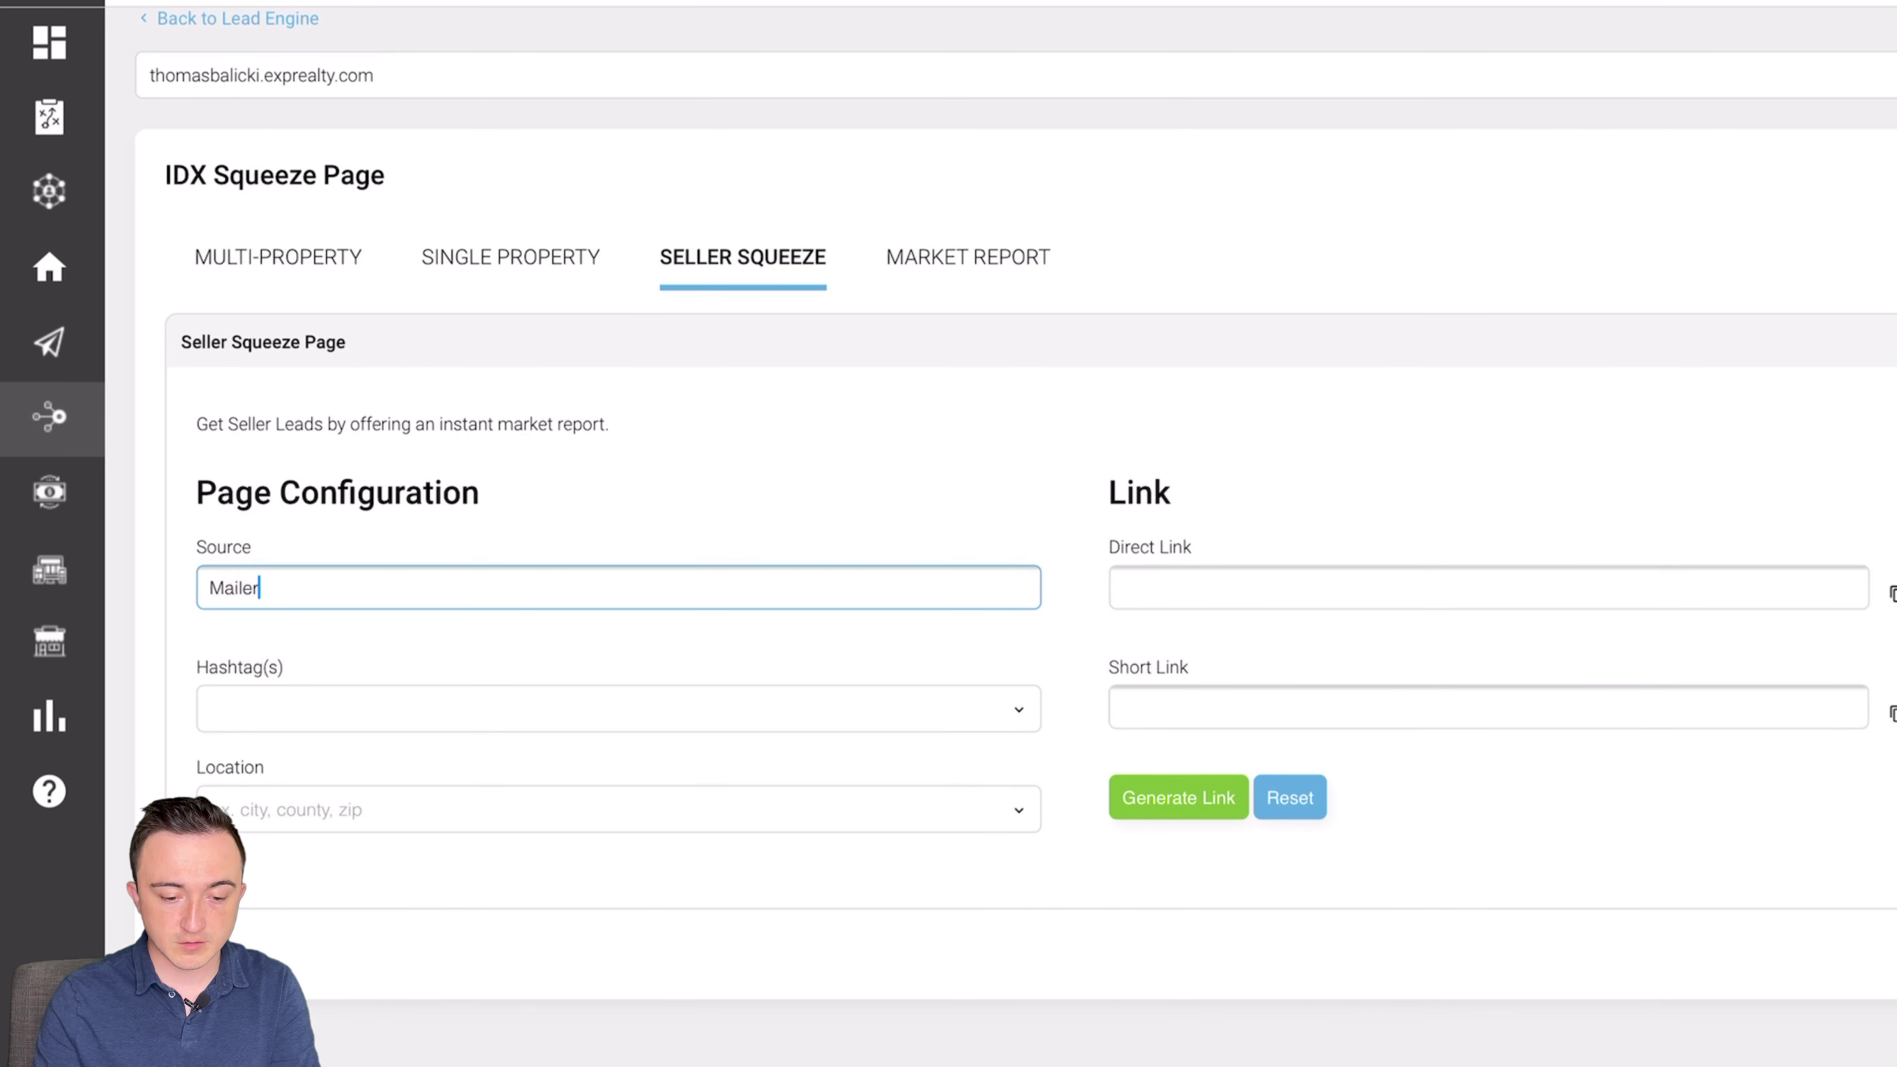
{"action": "type", "text": "s - 85704"}
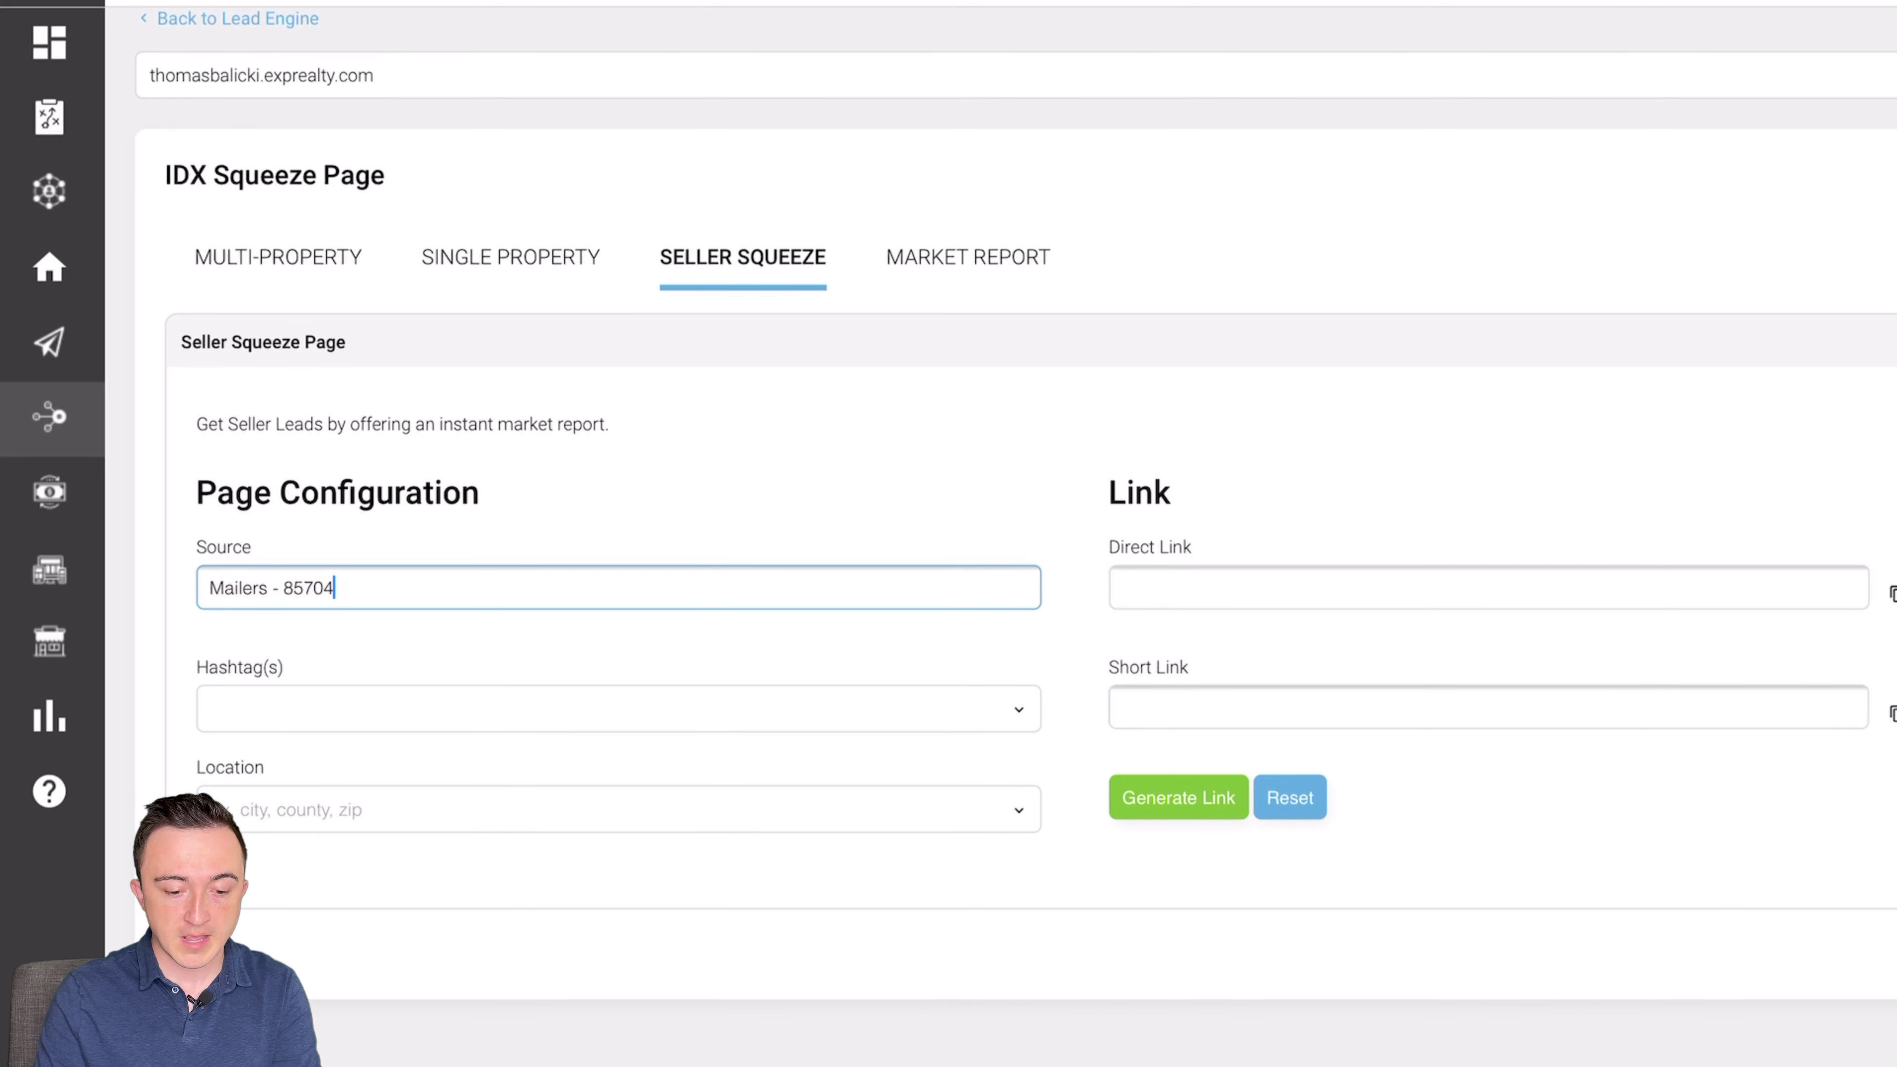
{"action": "key", "text": "Tab"}
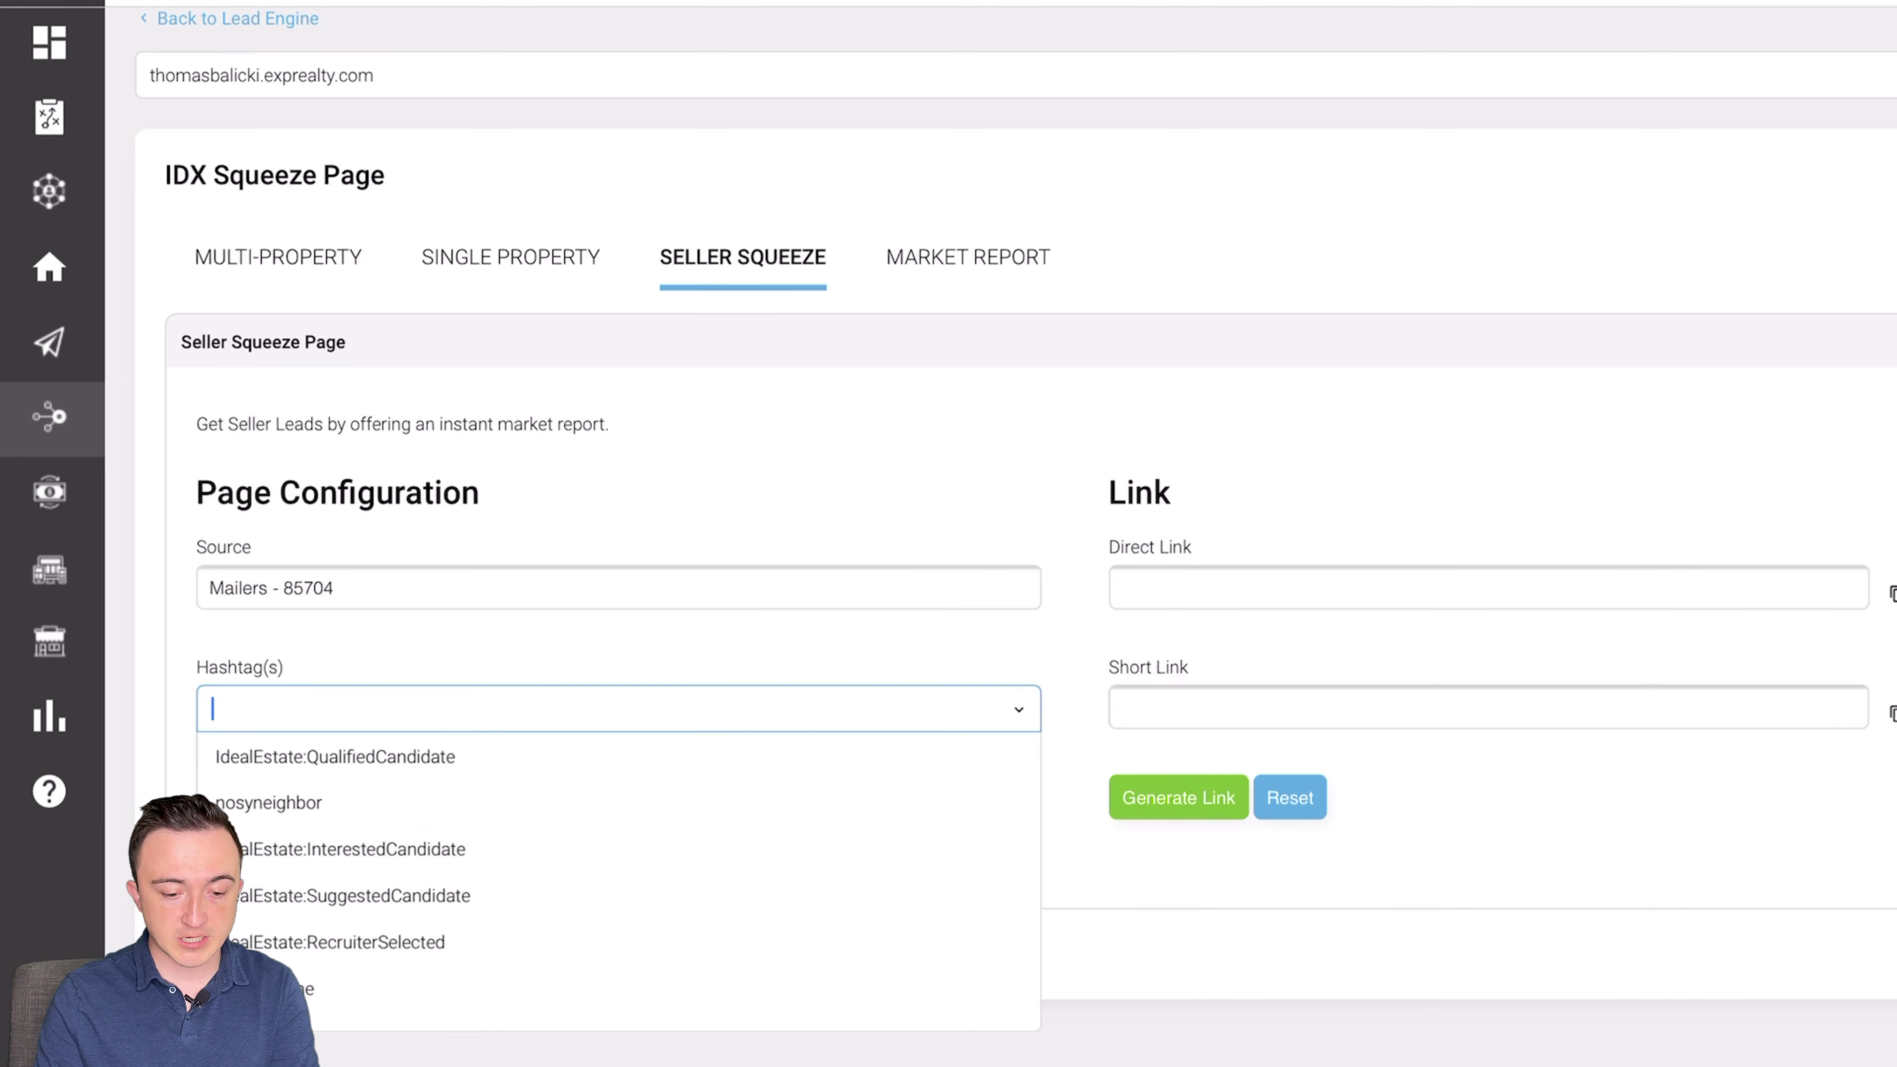
{"action": "type", "text": "Seller"}
{"action": "key", "text": "Return"}
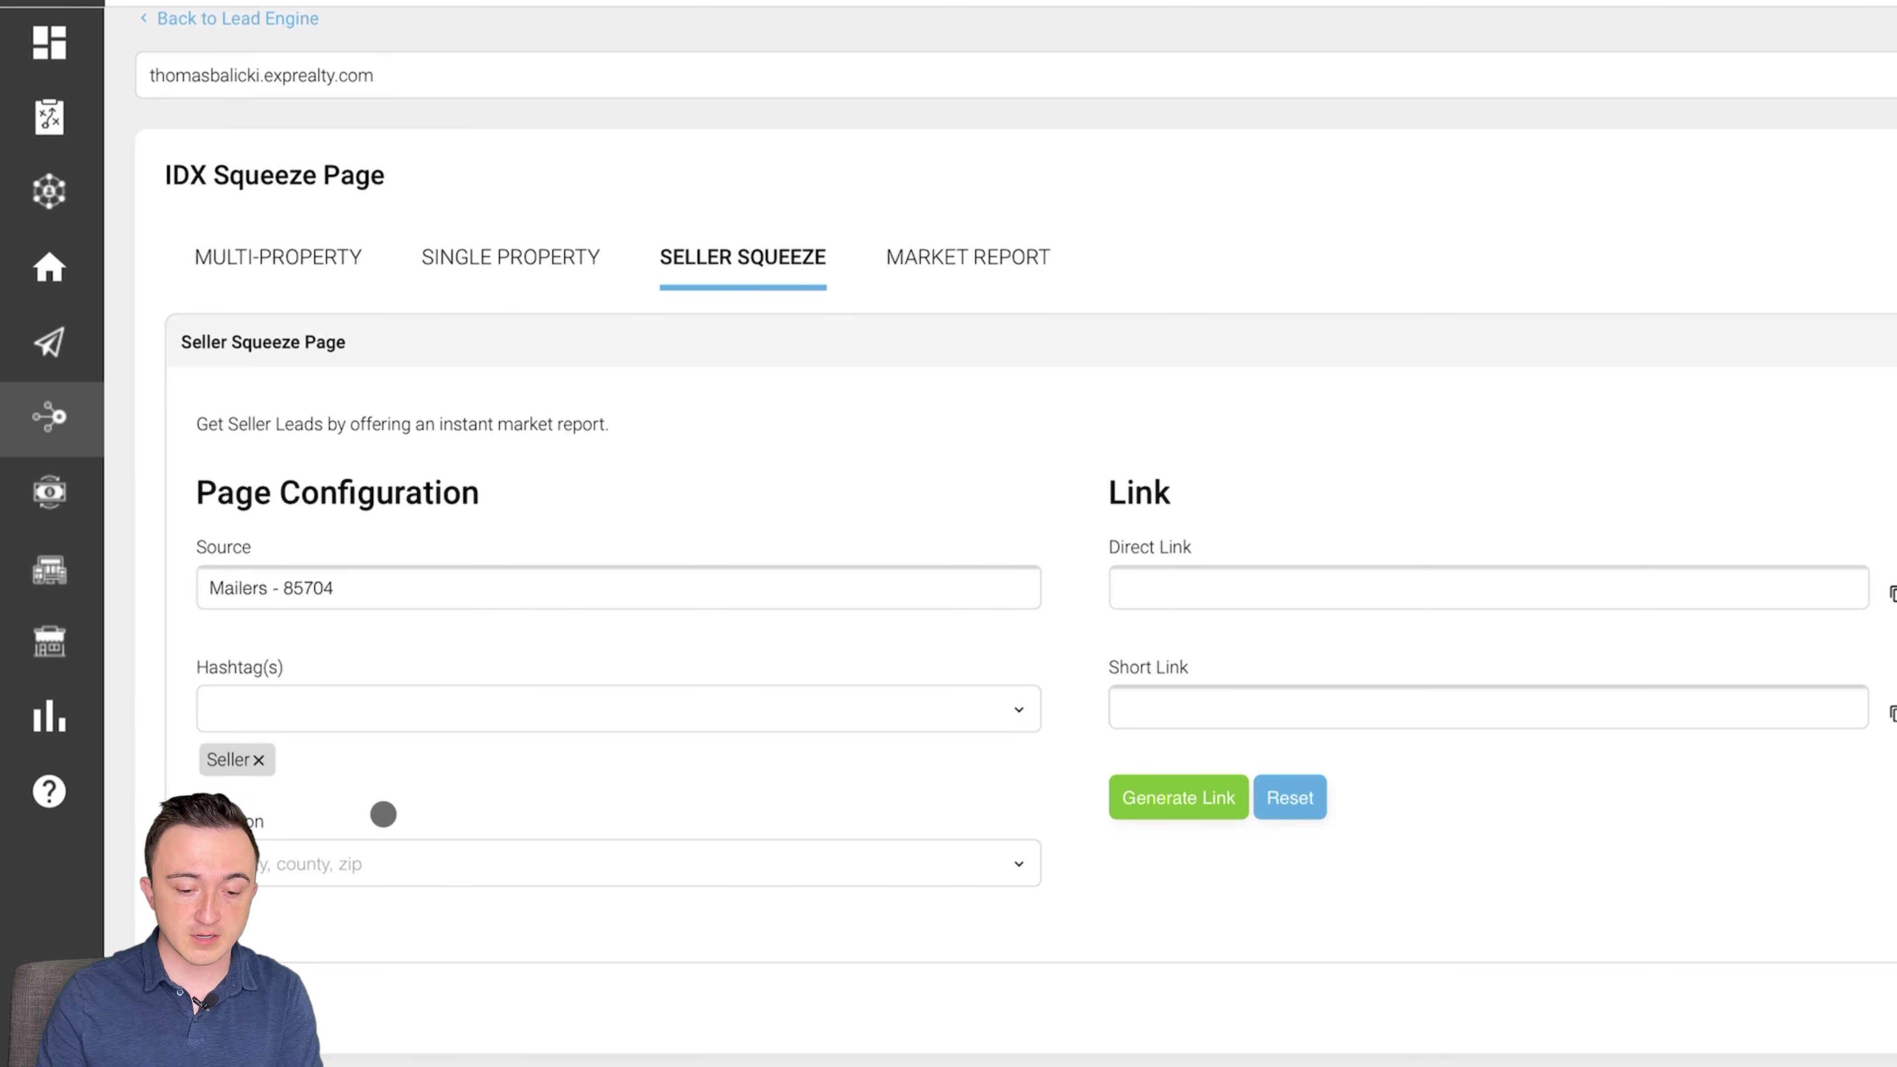
Step: Set location to 85704 and generate the direct and short links
{"action": "left_click", "coordinate": [290, 863]}
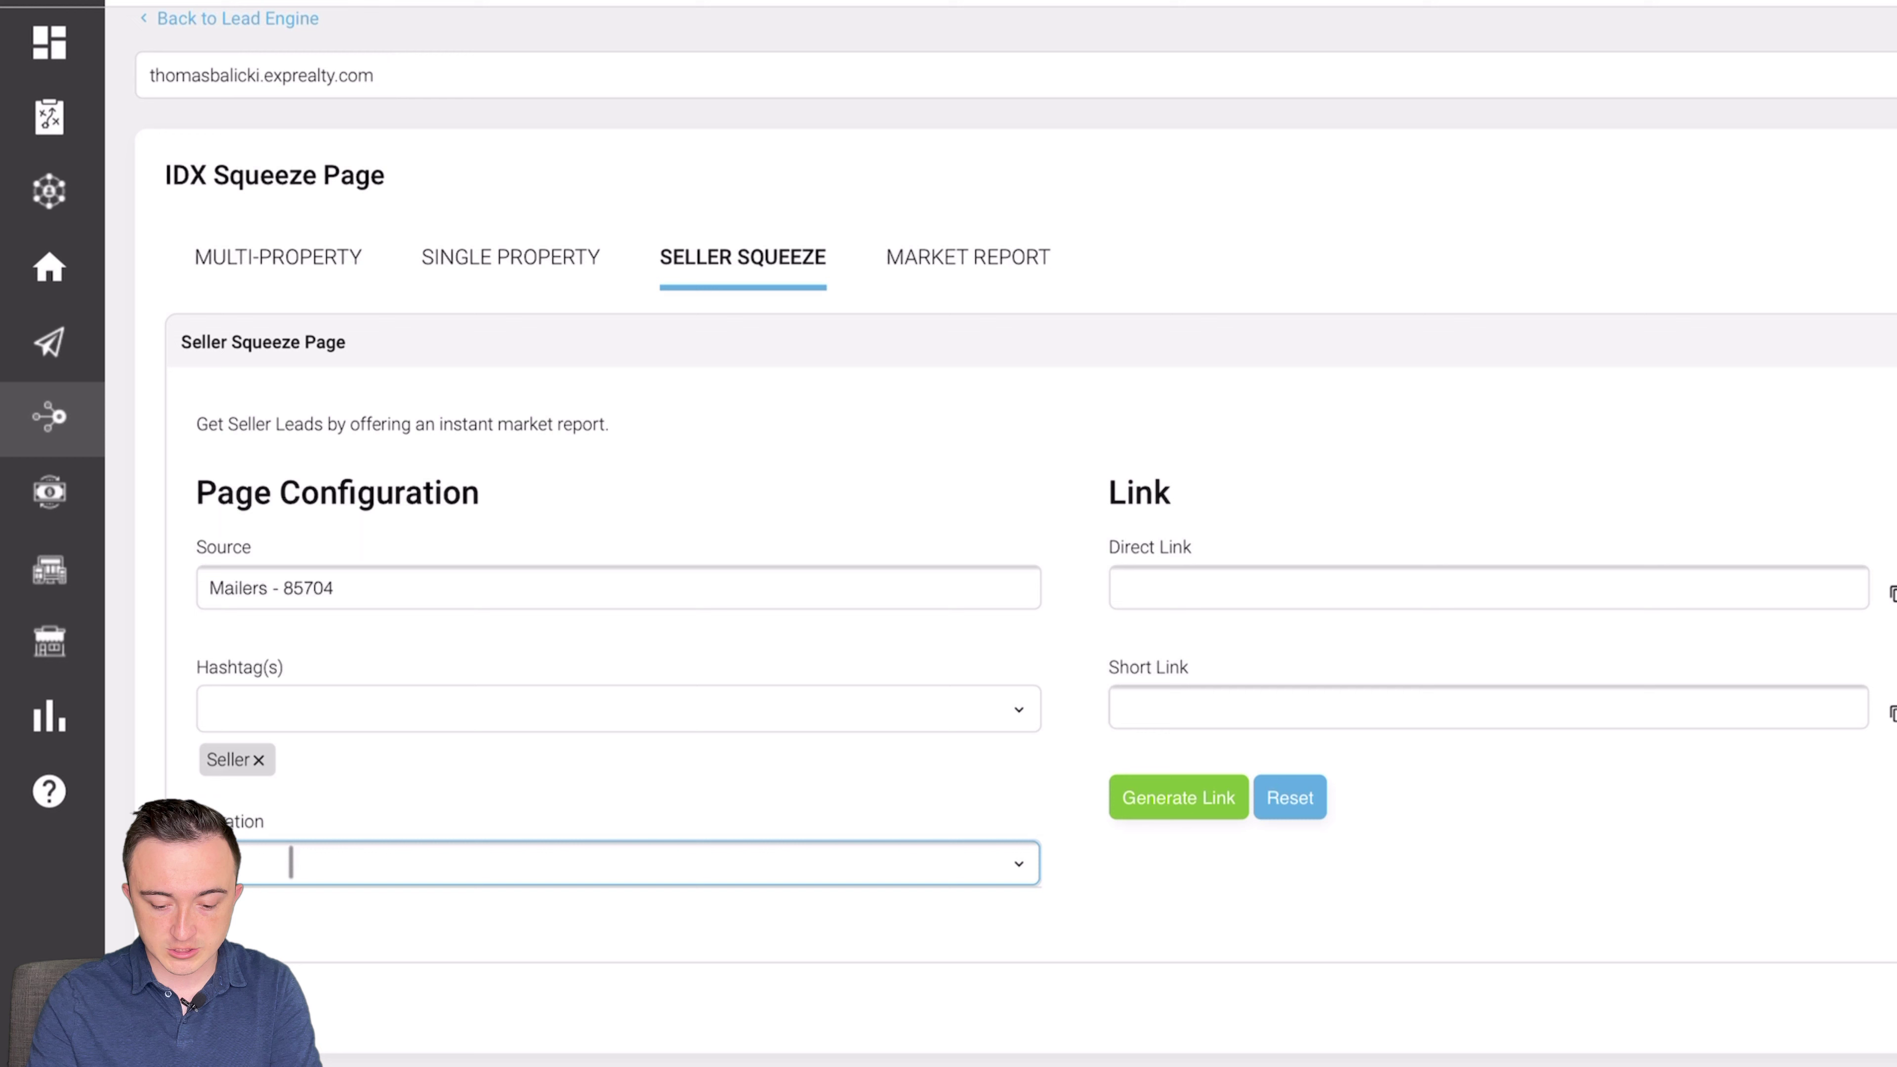
{"action": "type", "text": "85704"}
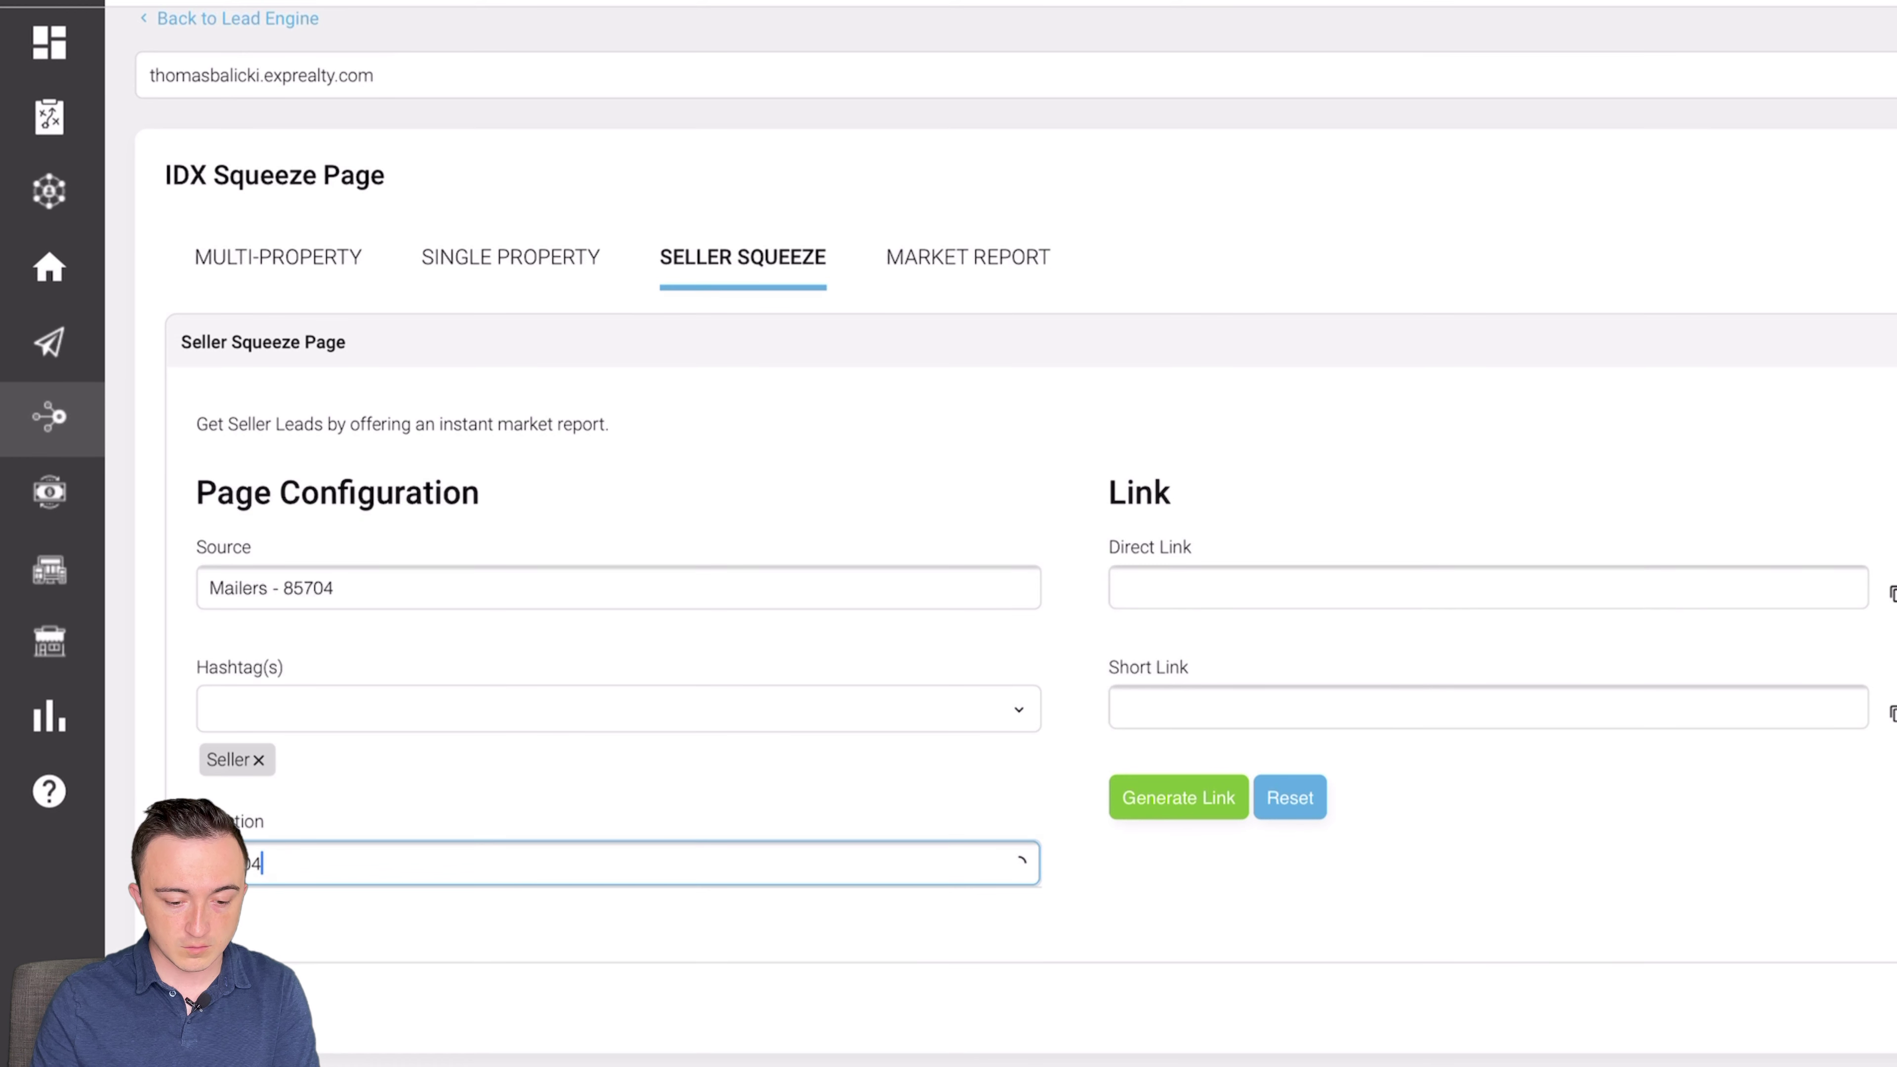
{"action": "left_click", "coordinate": [279, 917]}
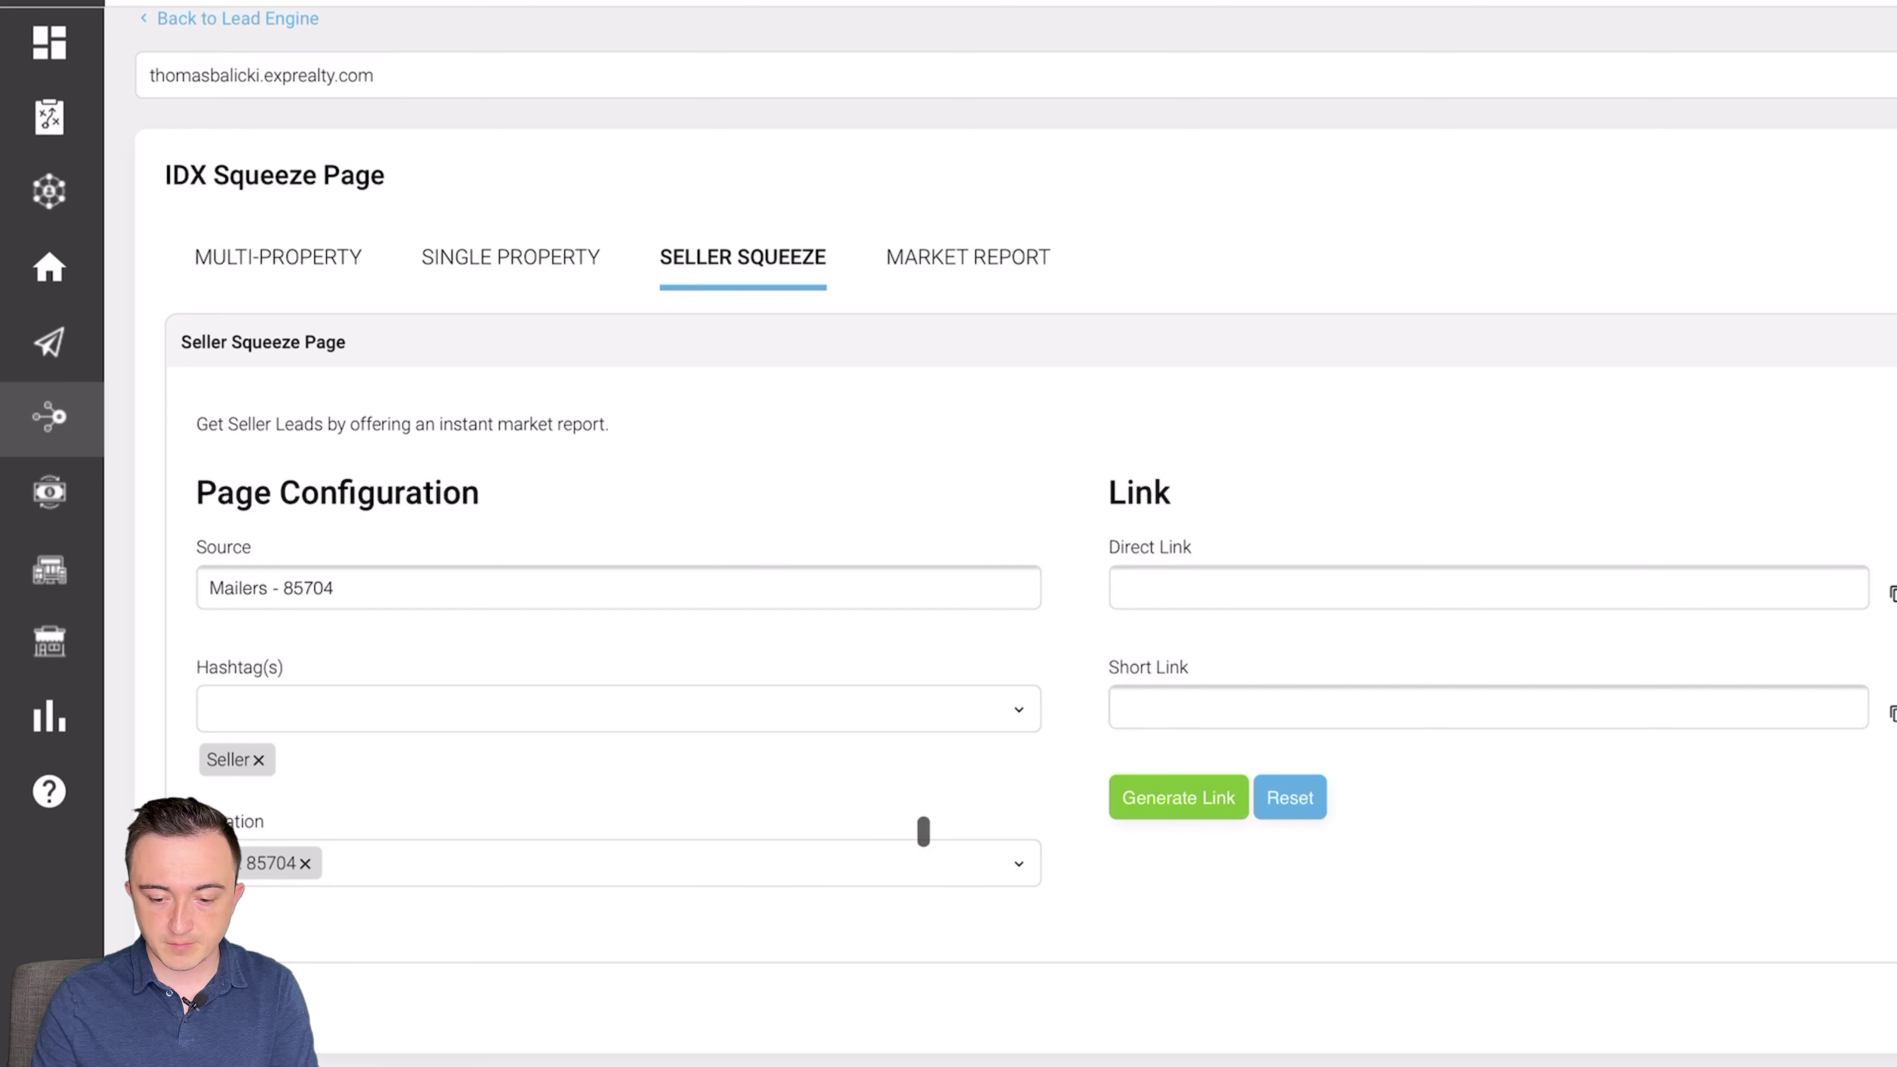
{"action": "left_click", "coordinate": [1180, 801]}
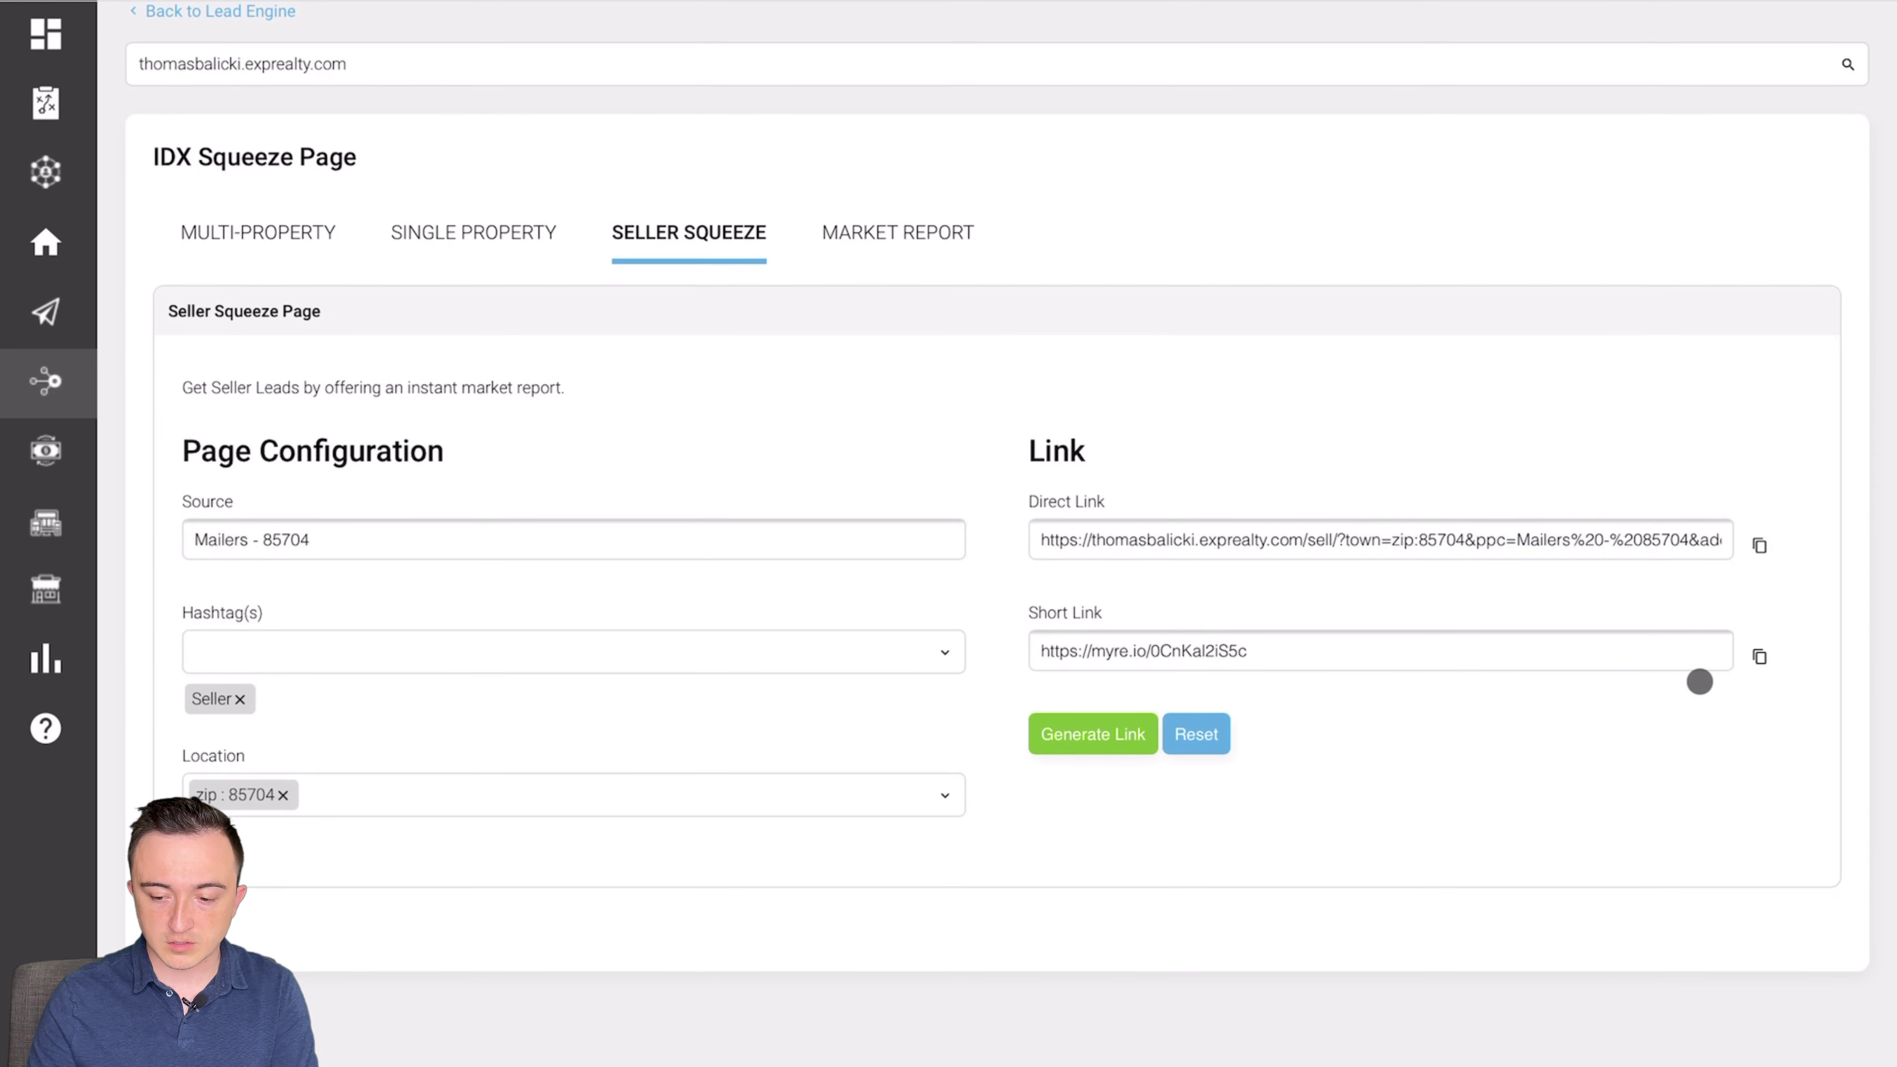
{"action": "left_click", "coordinate": [1758, 656]}
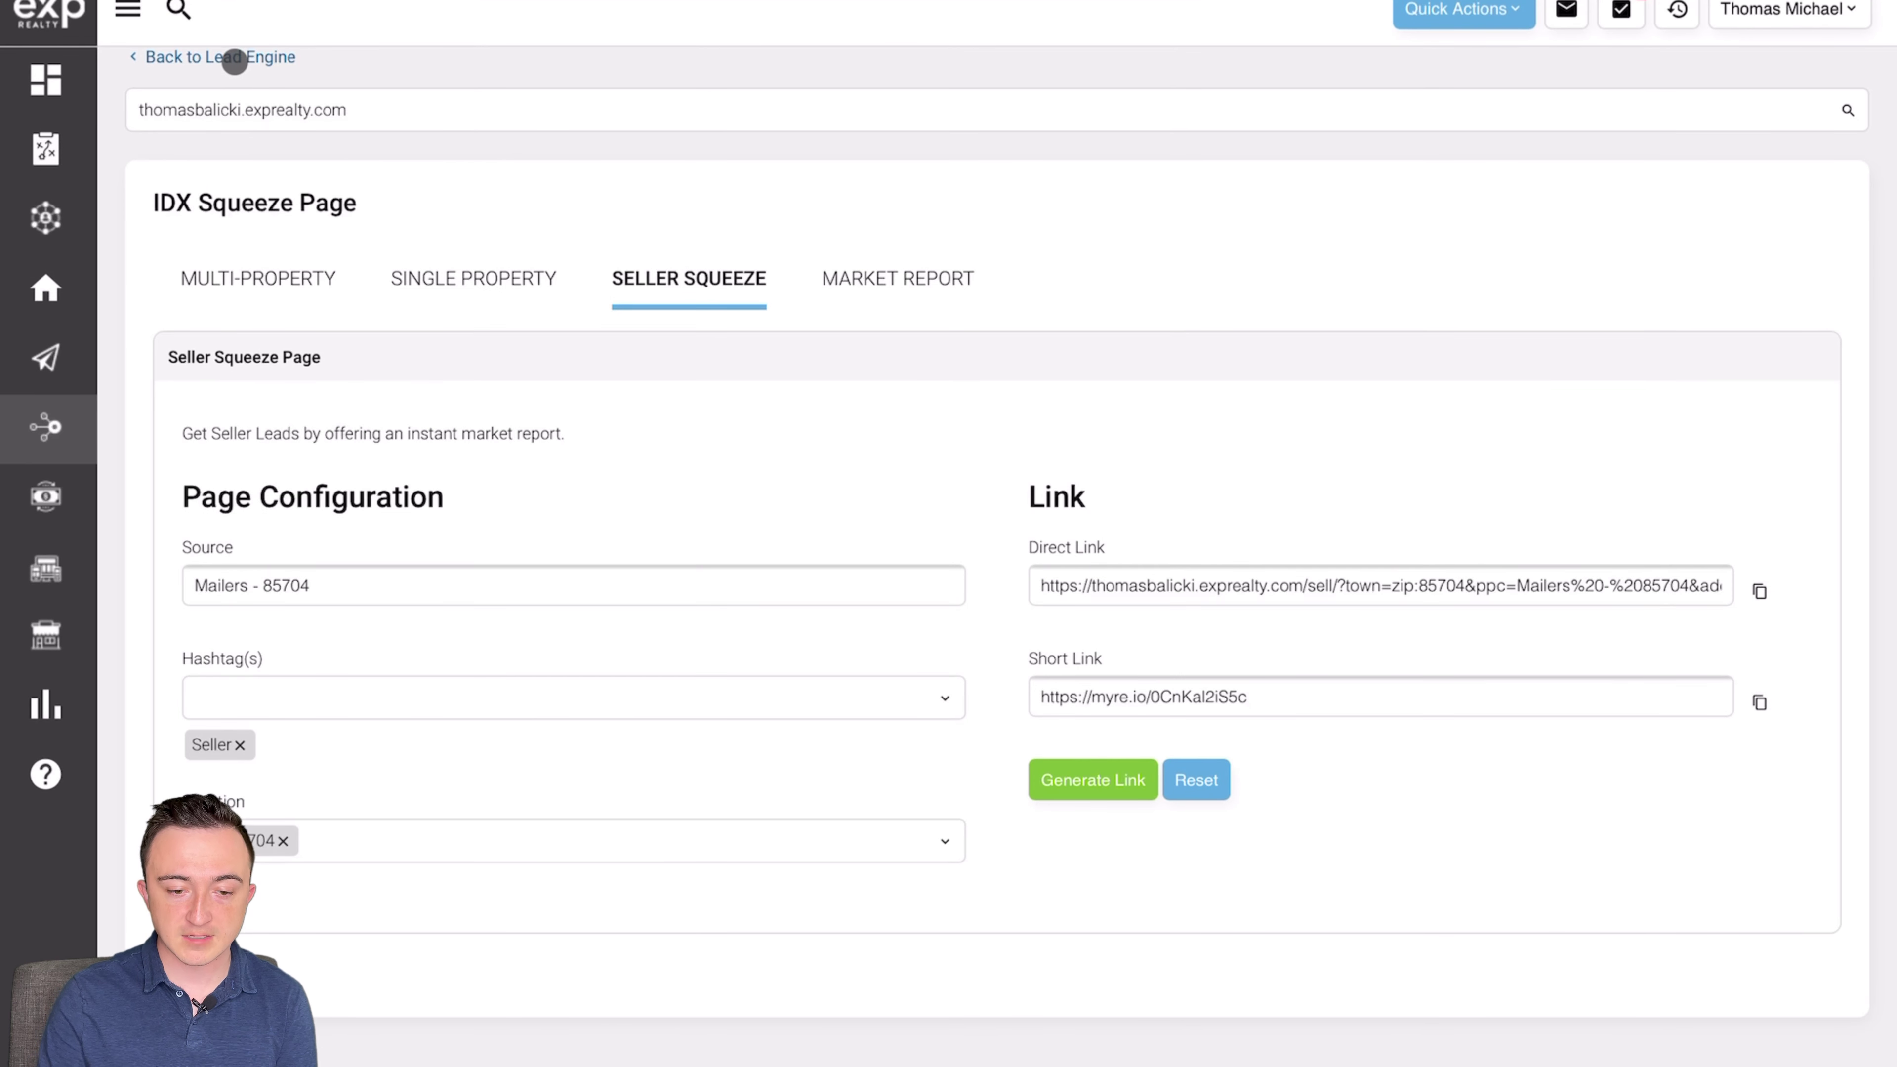
Step: Return to Lead Engine and start building a Landing Page on the agent's domain
{"action": "left_click", "coordinate": [233, 59]}
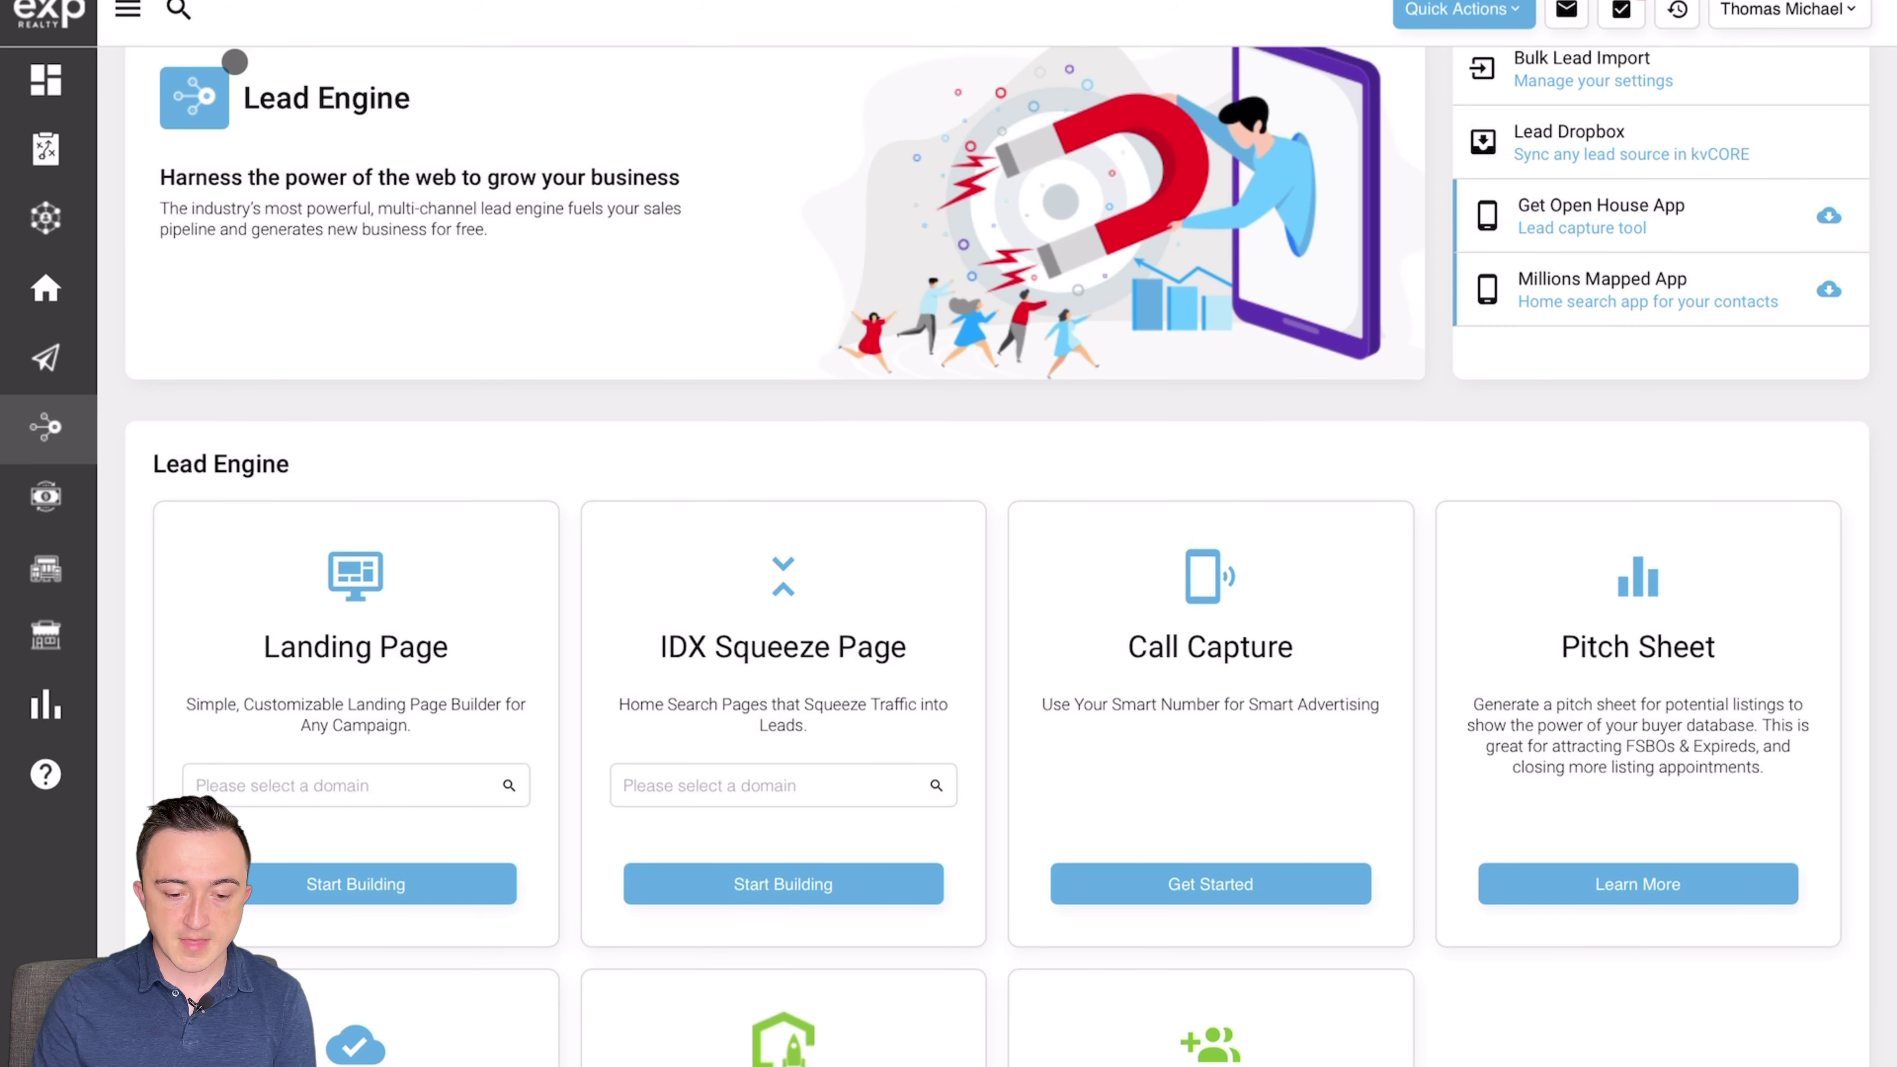
{"action": "left_click", "coordinate": [311, 785]}
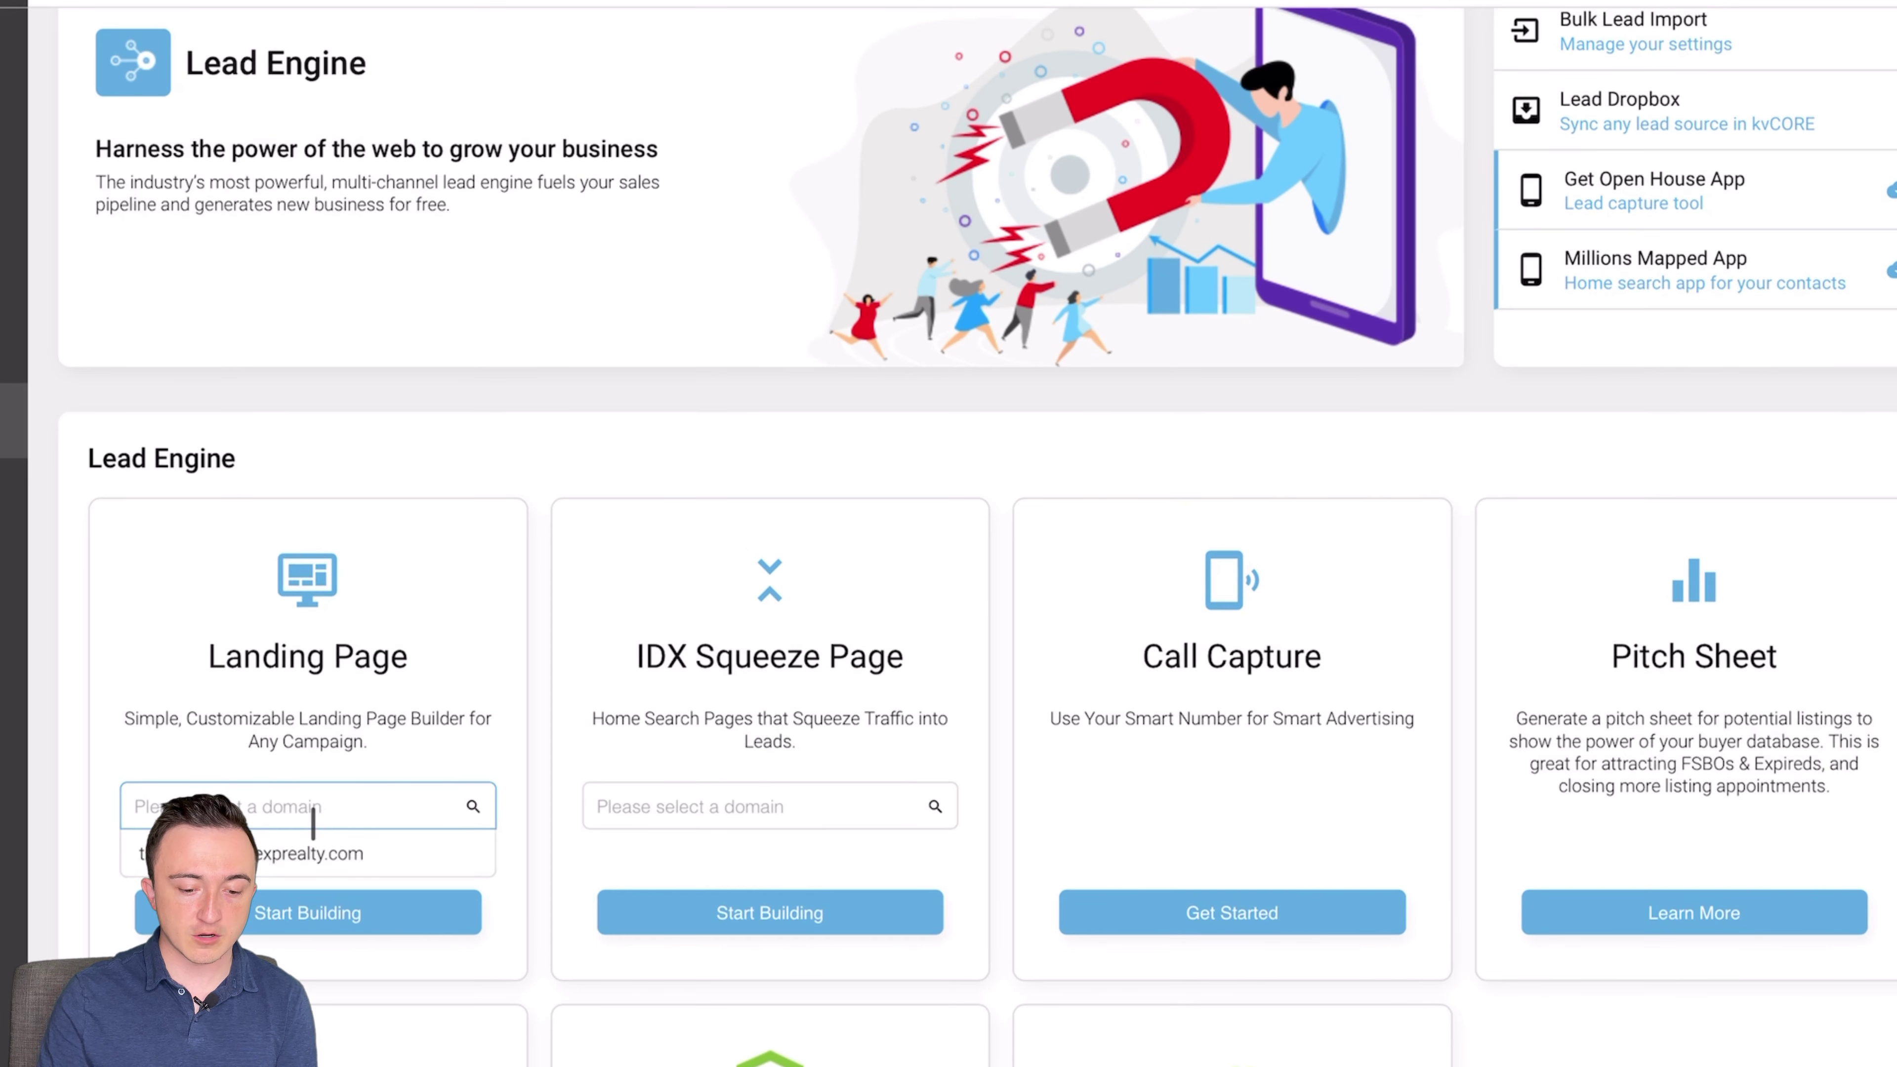
{"action": "left_click", "coordinate": [360, 797]}
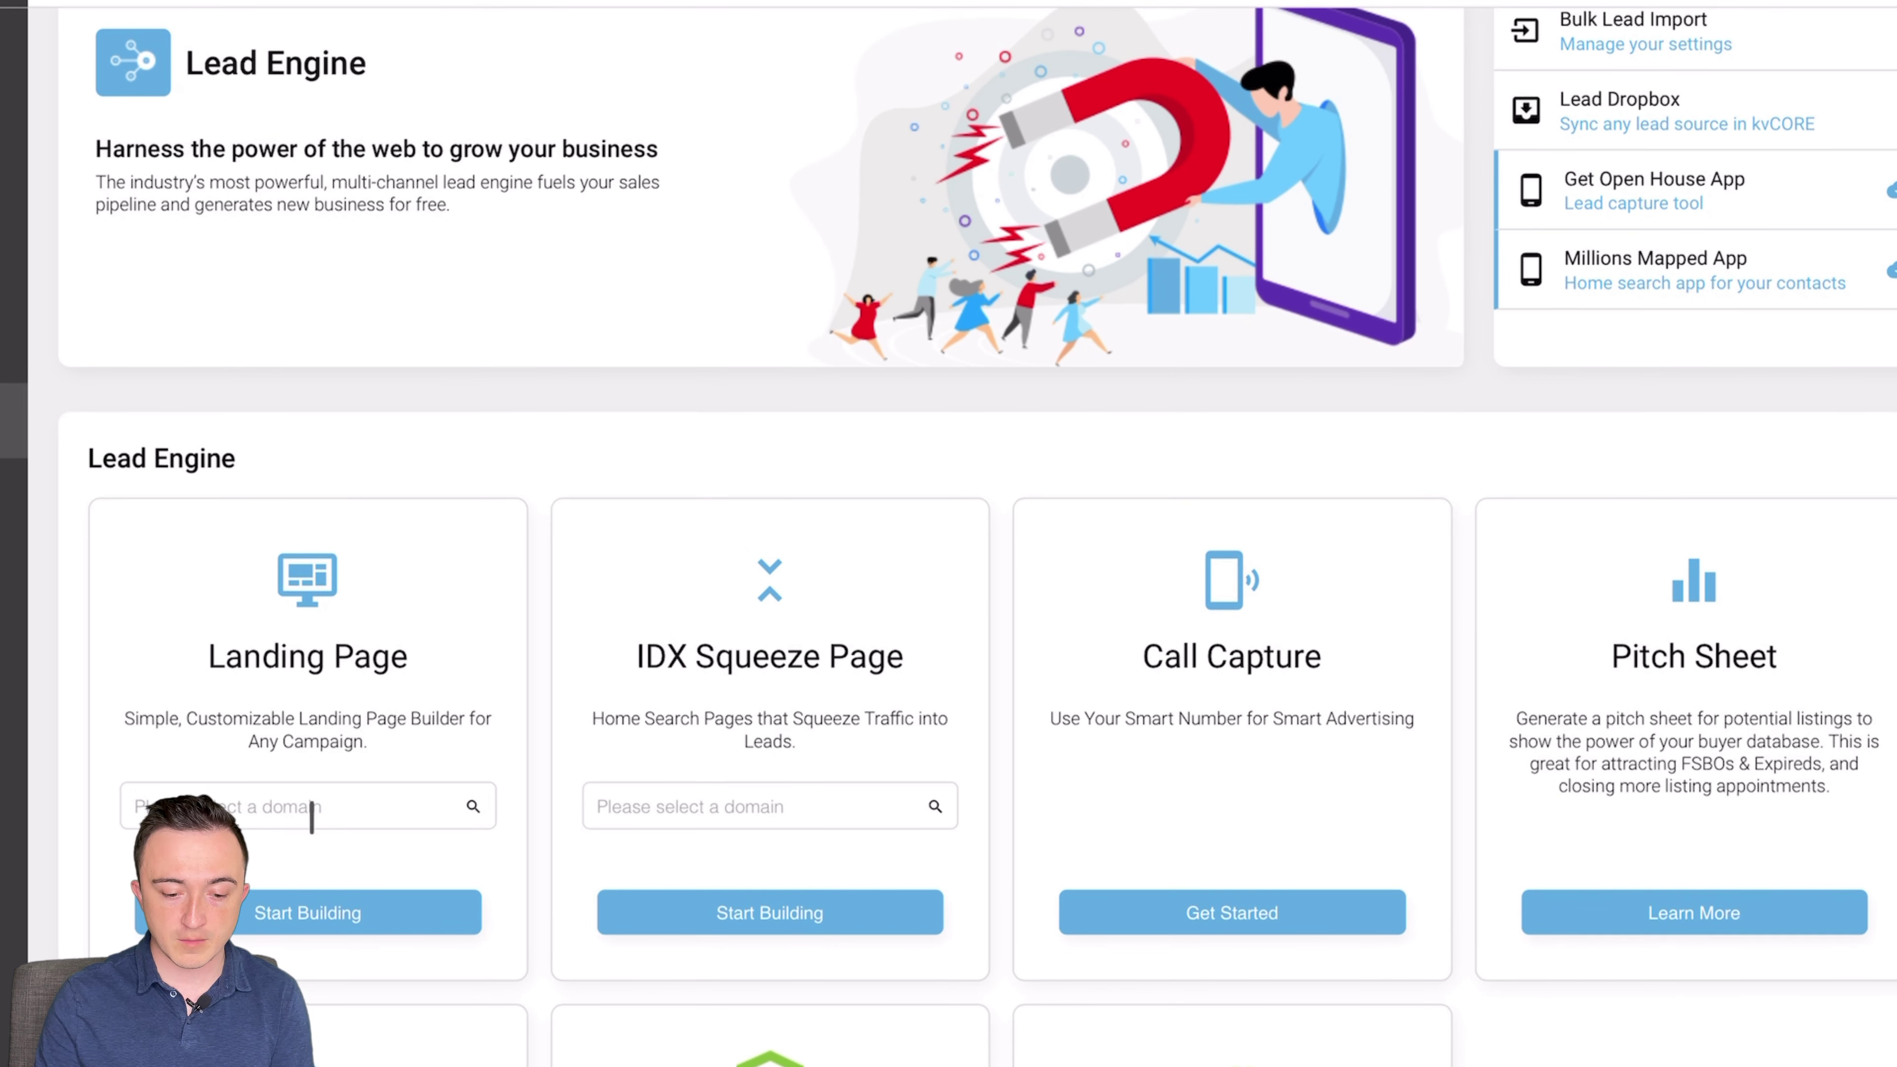
{"action": "left_click", "coordinate": [313, 818]}
{"action": "left_click", "coordinate": [262, 856]}
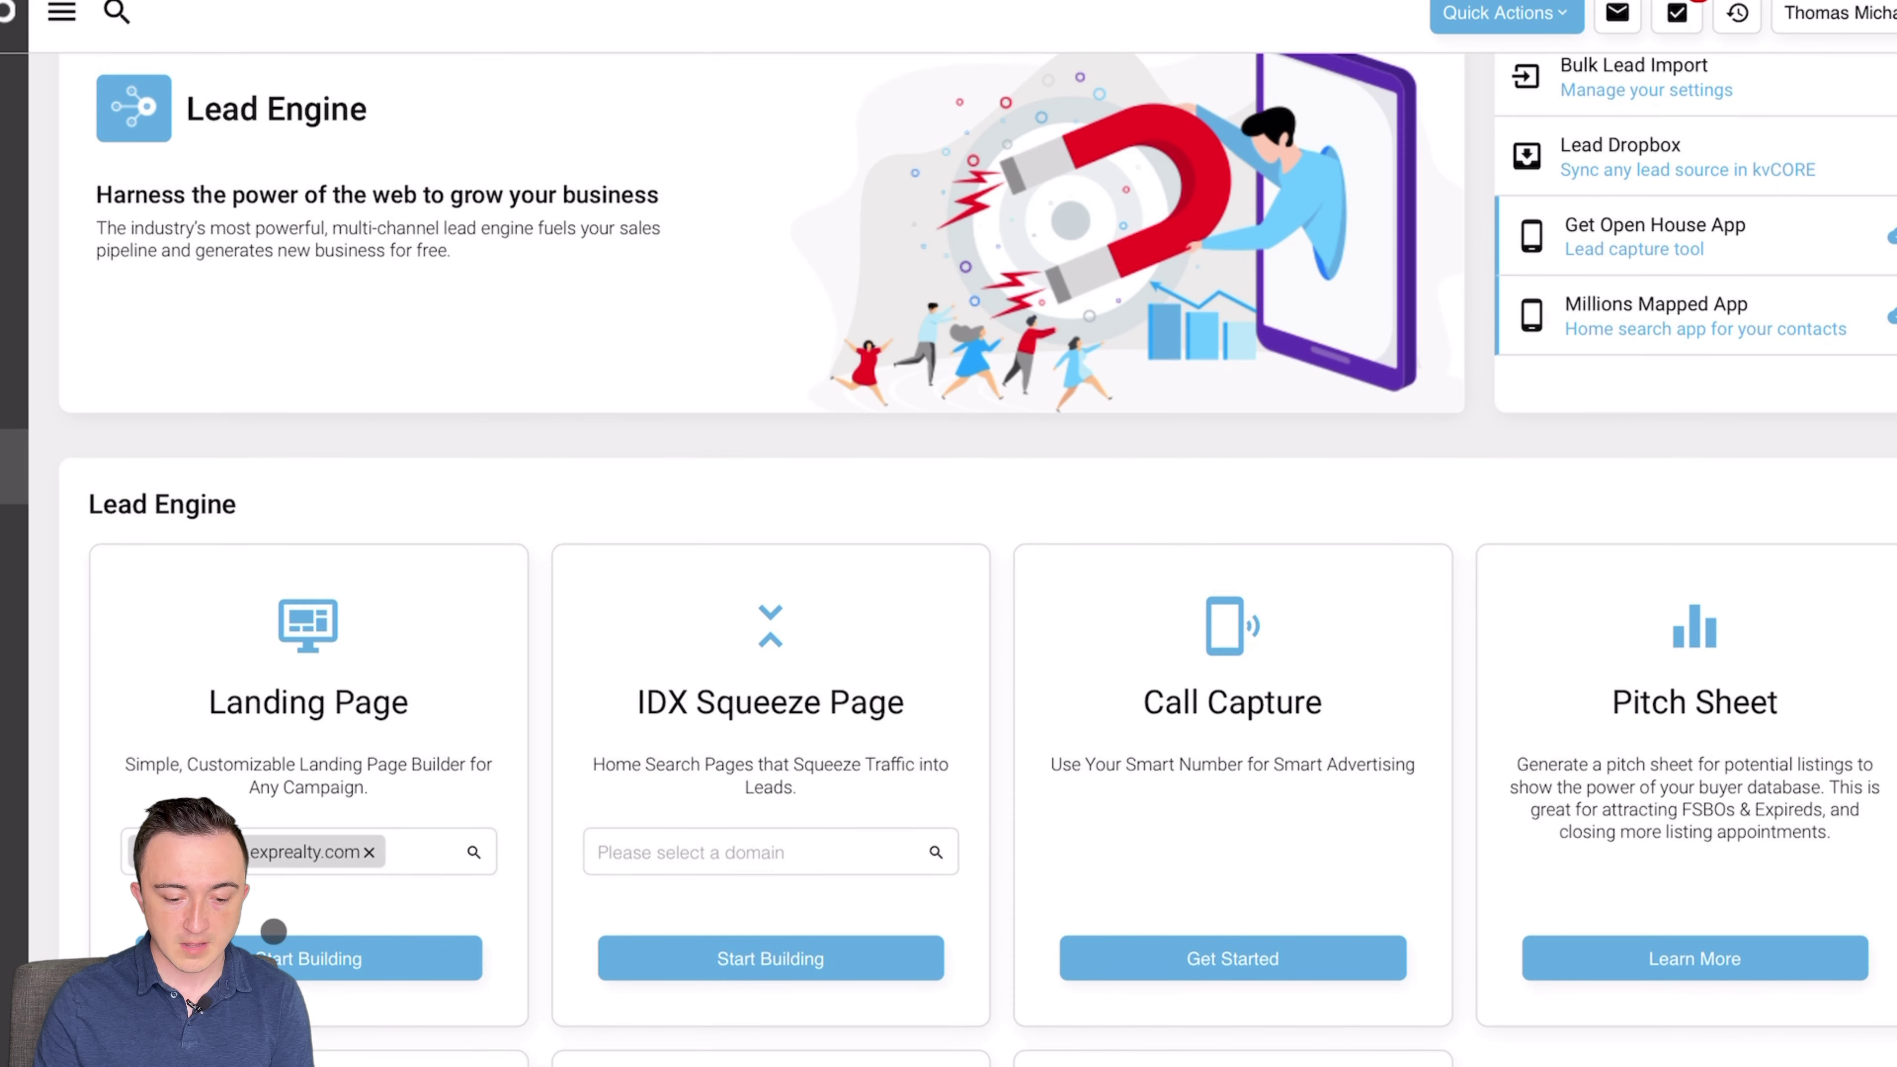
{"action": "left_click", "coordinate": [285, 960]}
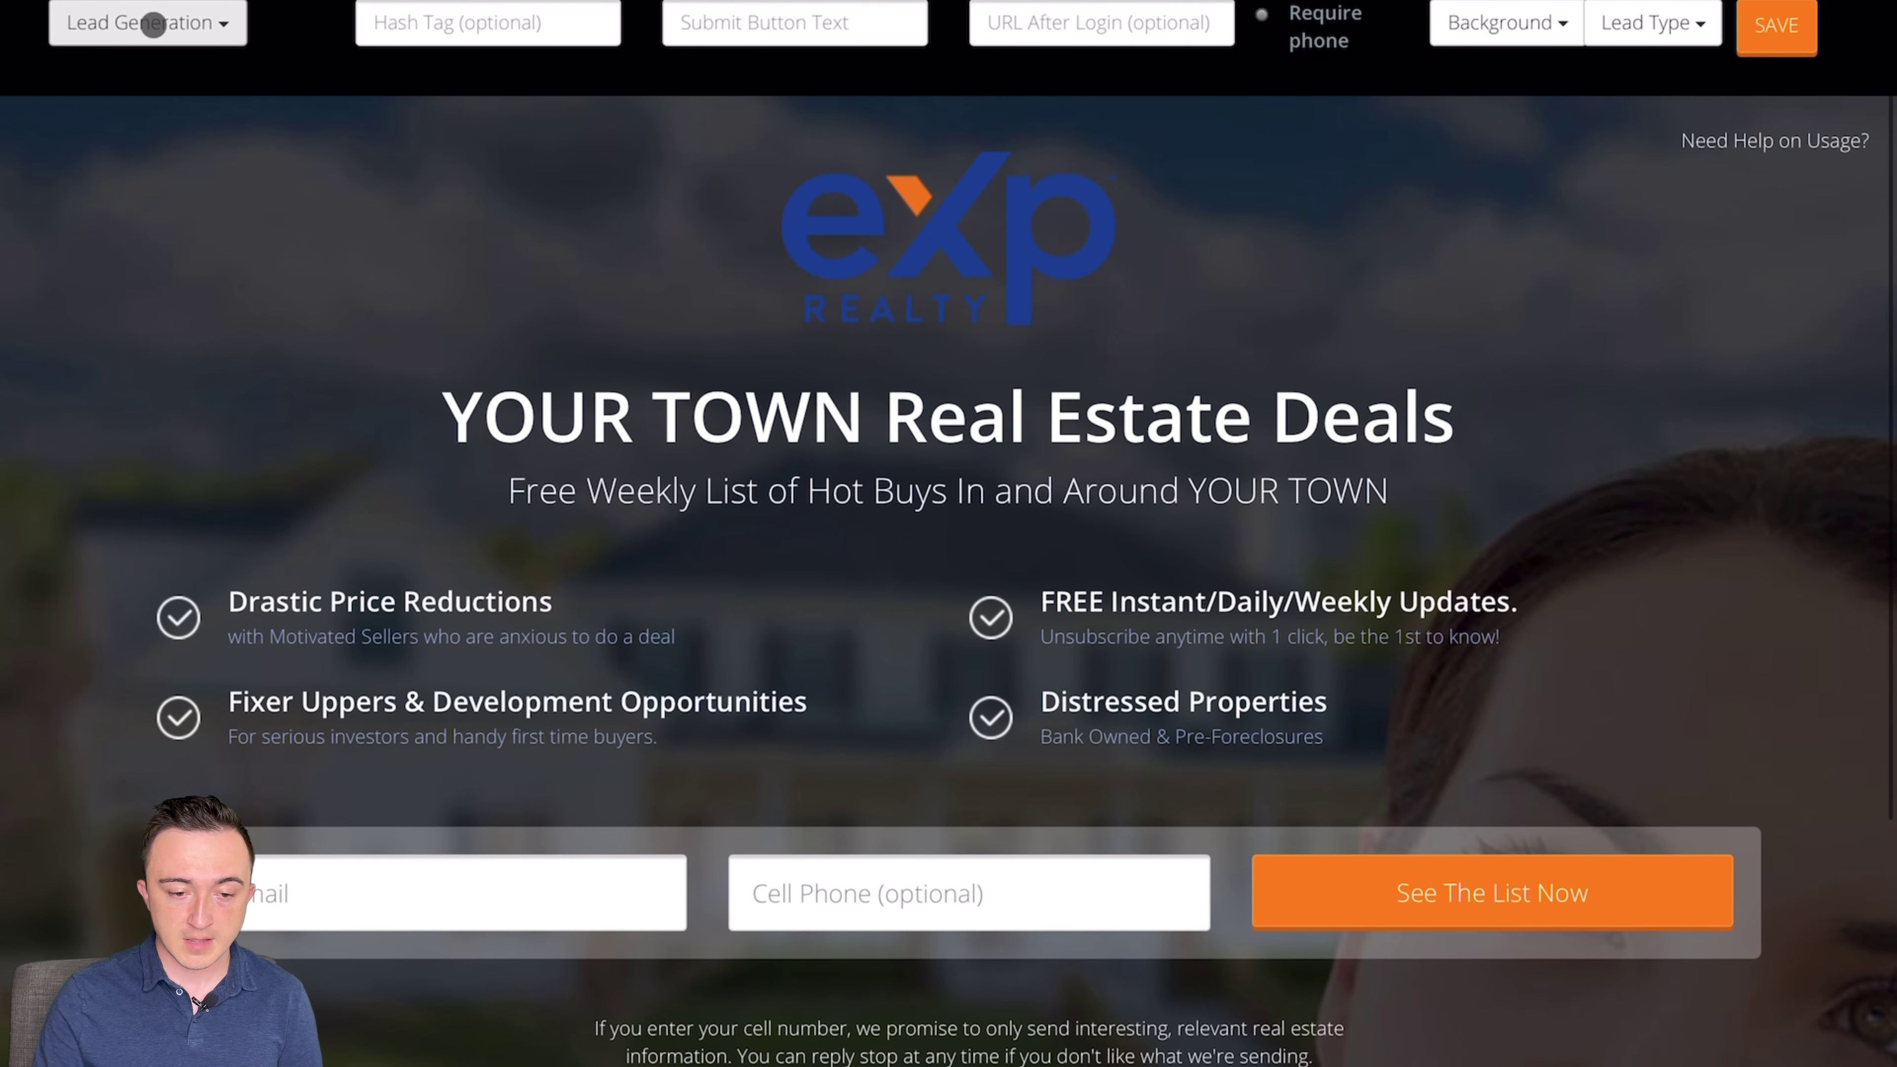
Step: Preview the landing page in the Video View layout
{"action": "left_click", "coordinate": [153, 25]}
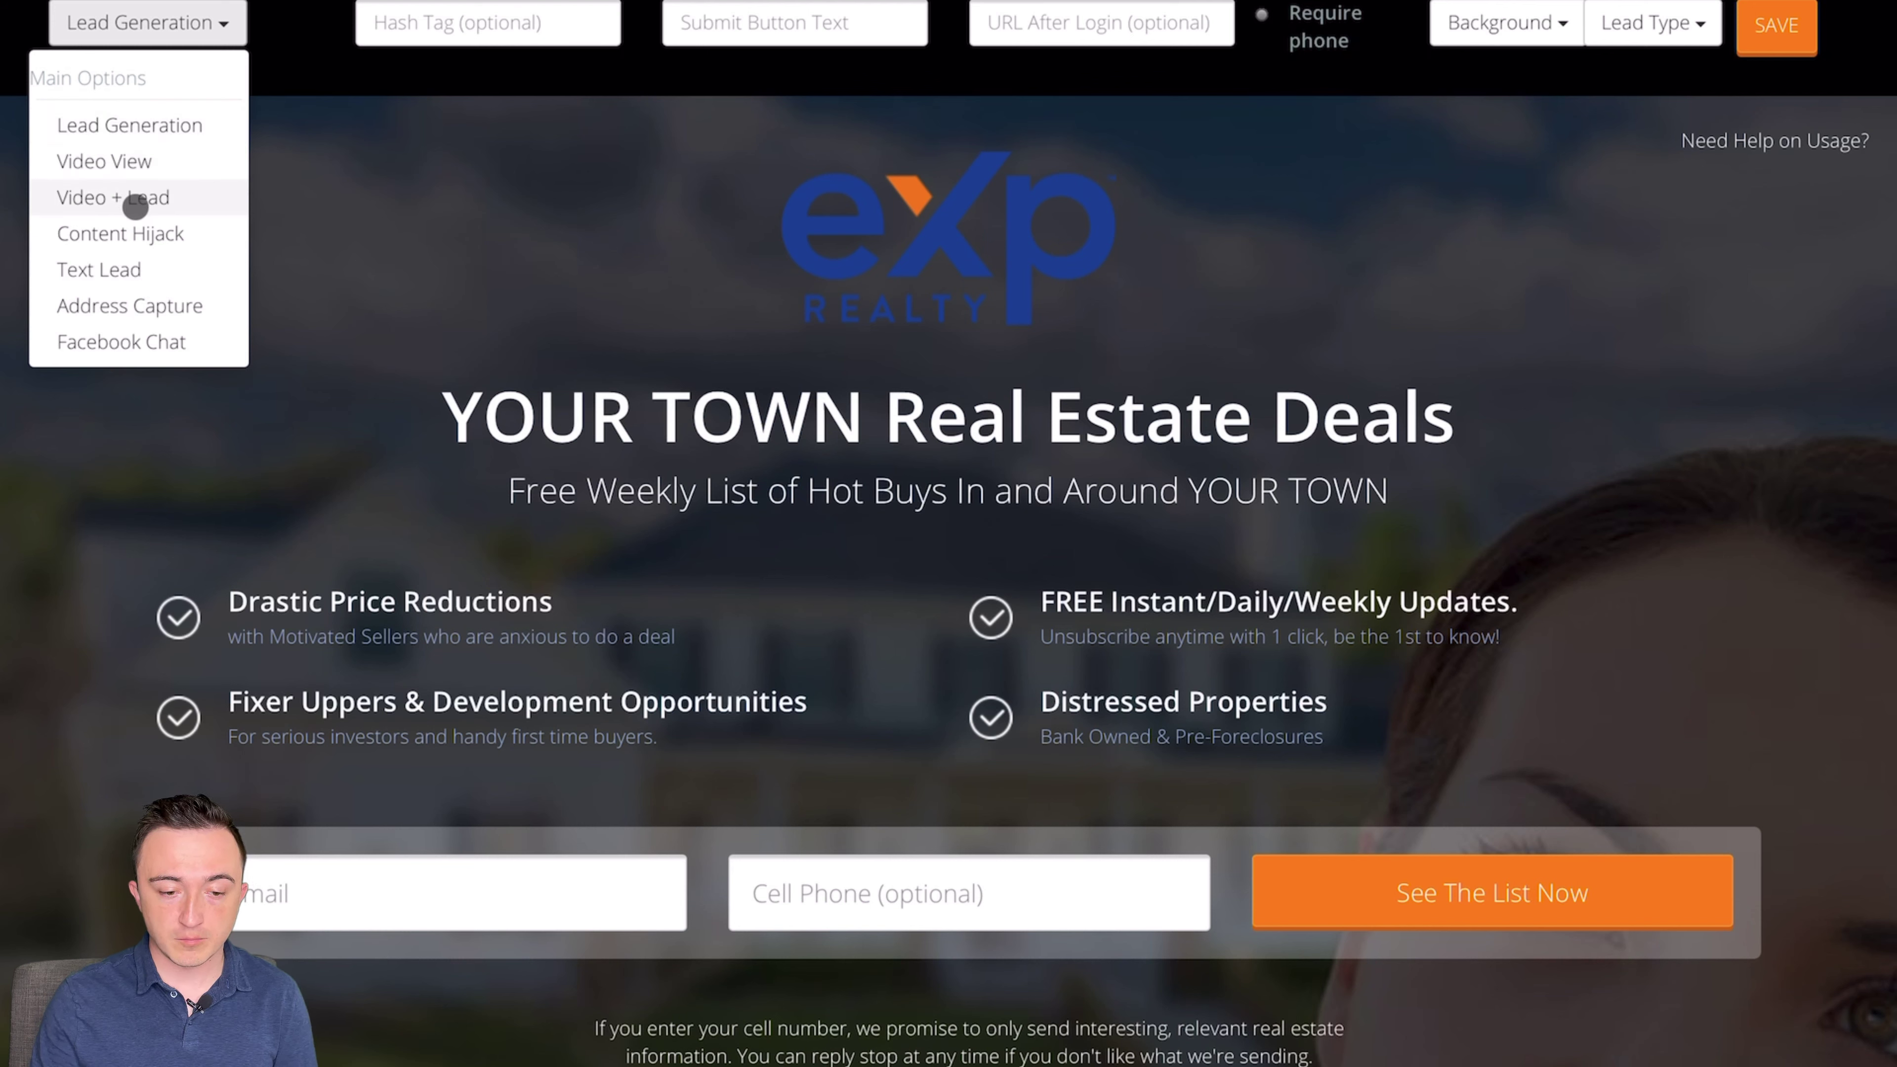
{"action": "left_click", "coordinate": [137, 168]}
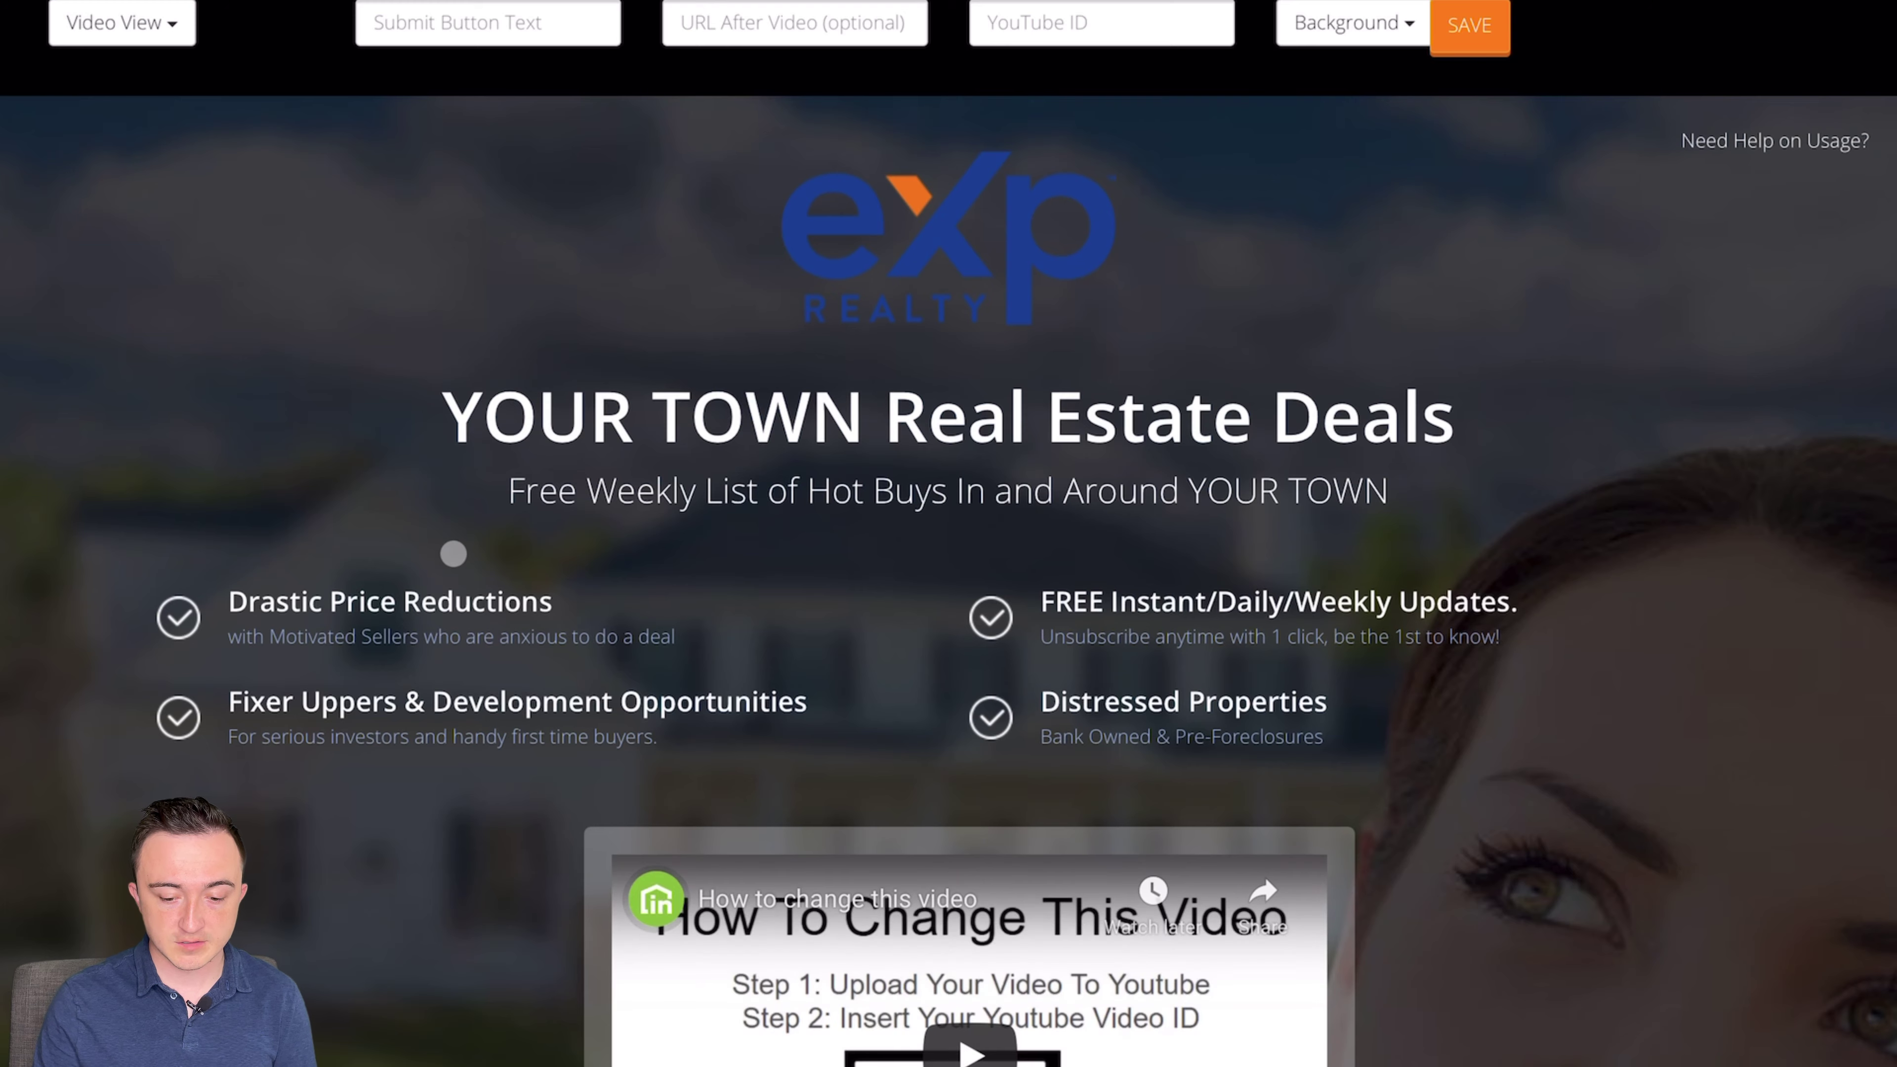
{"action": "scroll", "coordinate": [448, 523], "scroll_direction": "down", "scroll_amount": 3}
{"action": "scroll", "coordinate": [1105, 915], "scroll_direction": "down", "scroll_amount": 3}
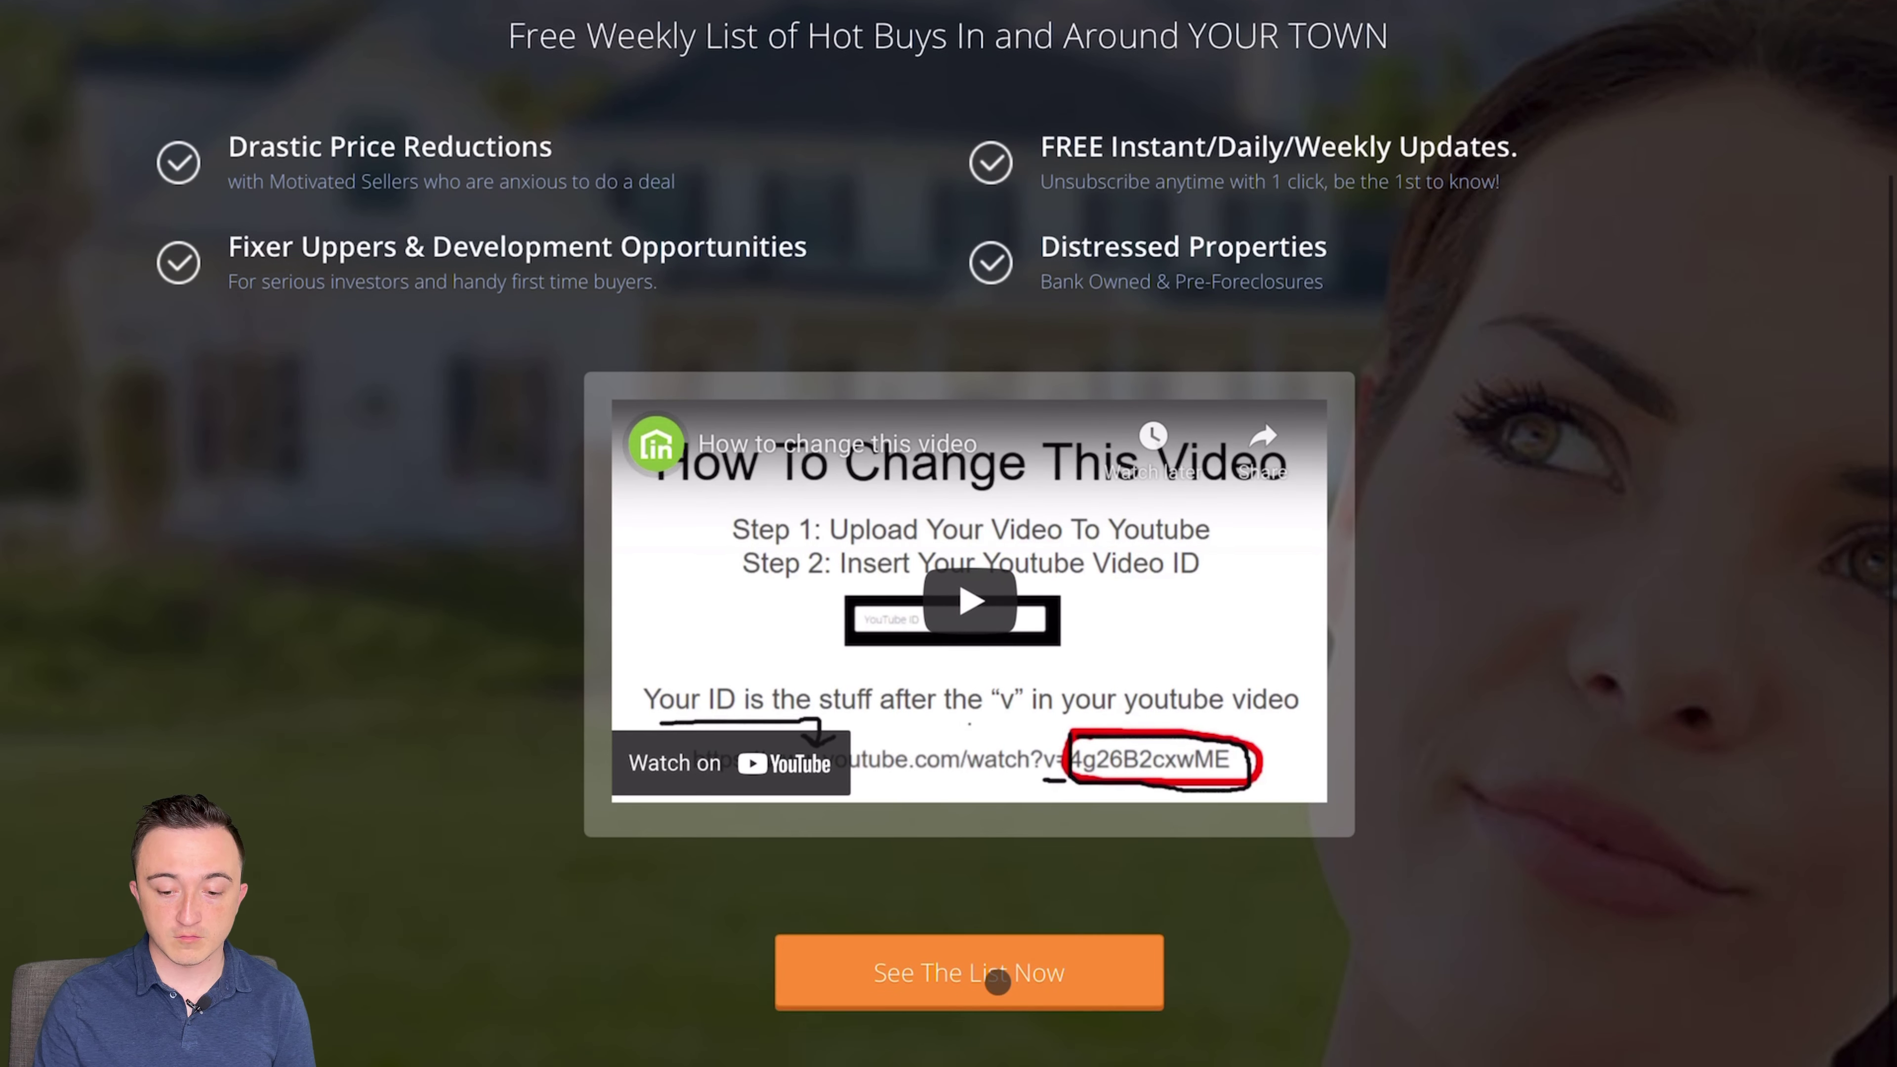
{"action": "scroll", "coordinate": [998, 982], "scroll_direction": "up", "scroll_amount": 5}
{"action": "scroll", "coordinate": [998, 982], "scroll_direction": "up", "scroll_amount": 2}
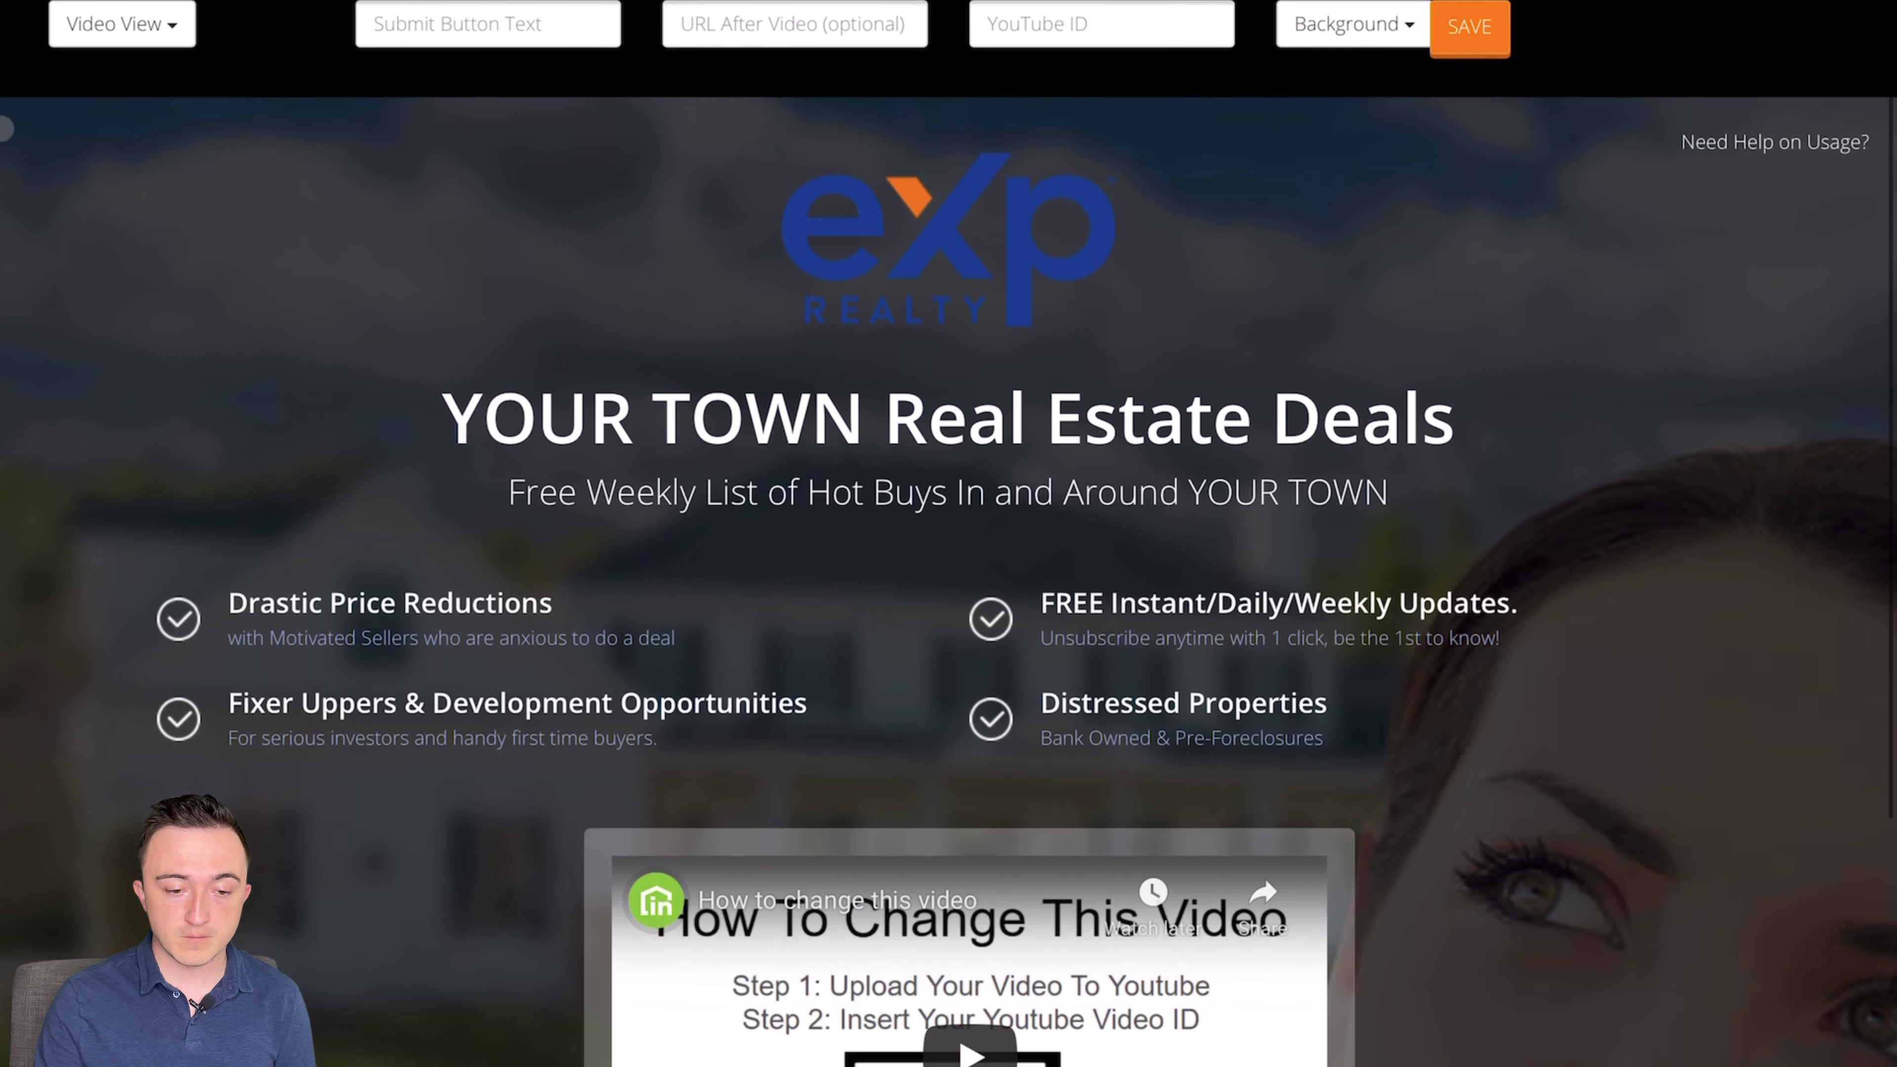
Step: Try the Video + Lead layout, then switch to Content Hijack
{"action": "left_click", "coordinate": [116, 23]}
{"action": "left_click", "coordinate": [172, 199]}
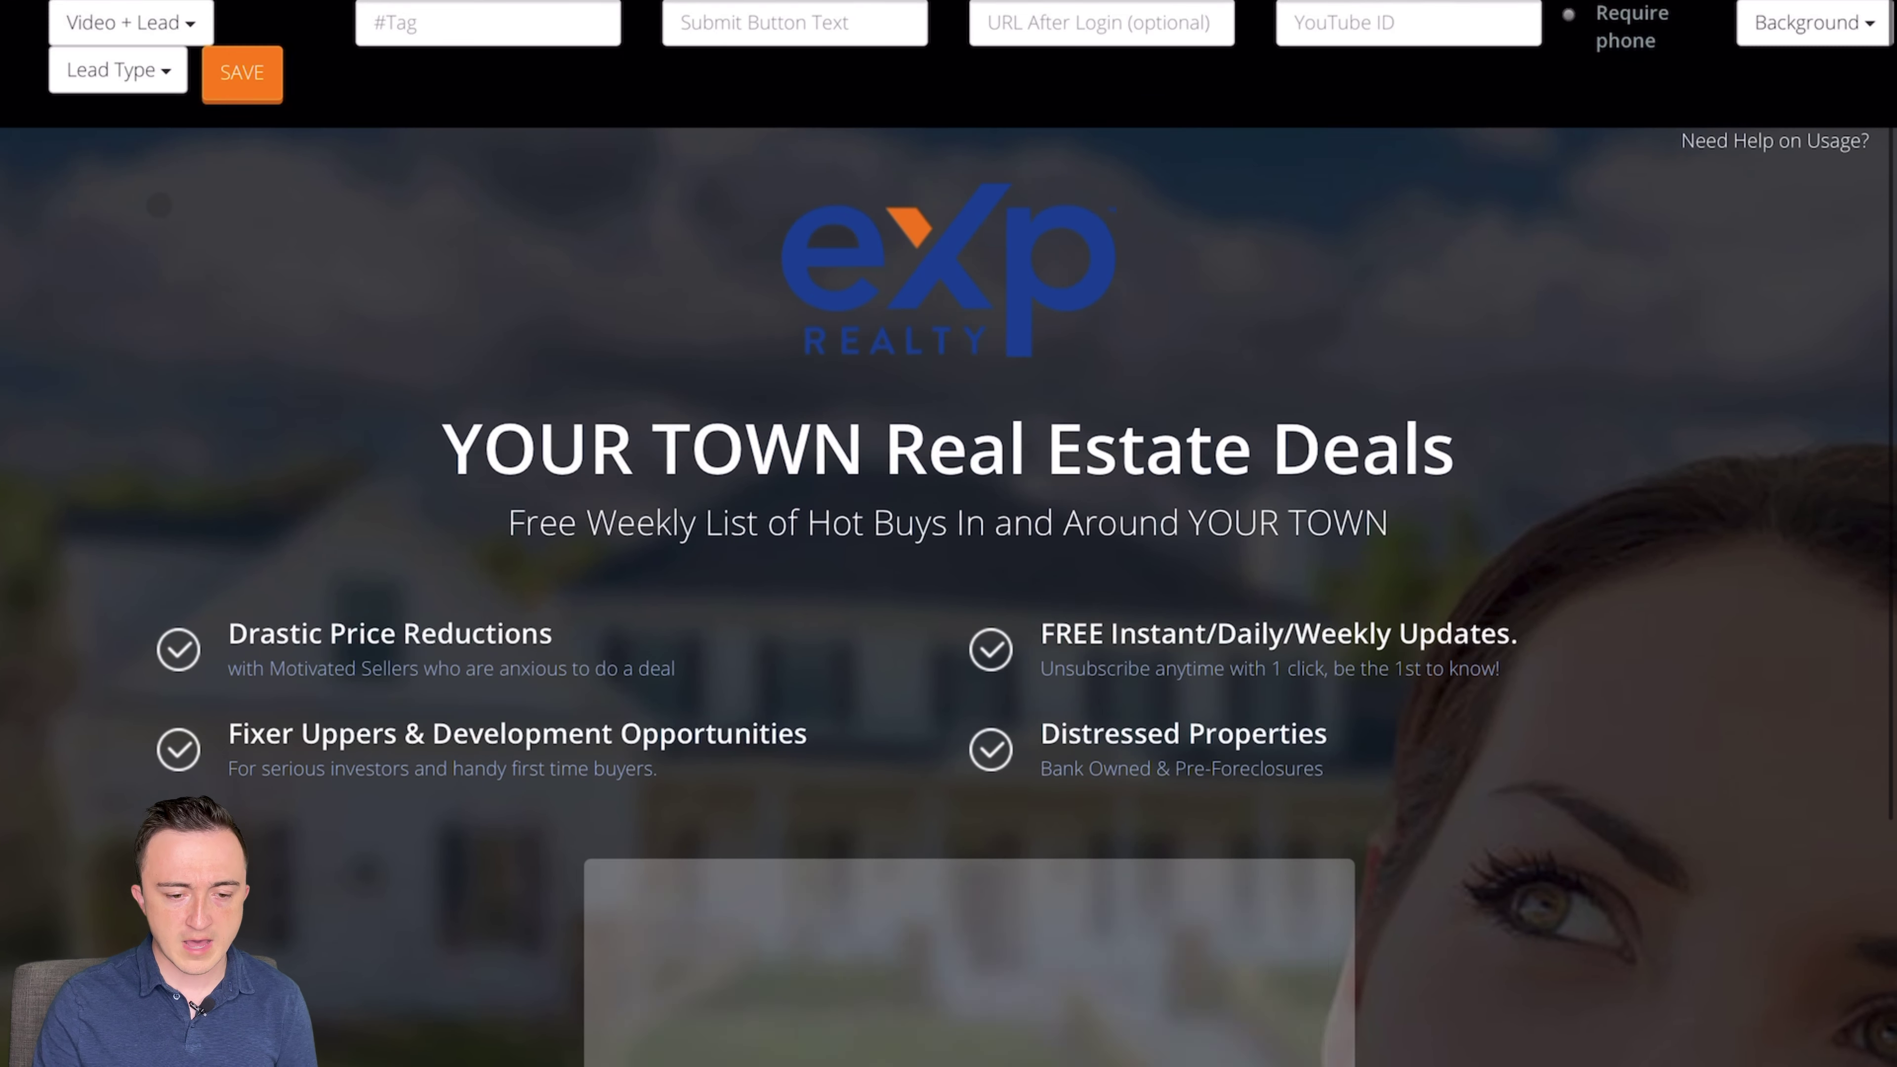
{"action": "scroll", "coordinate": [757, 643], "scroll_direction": "down", "scroll_amount": 4}
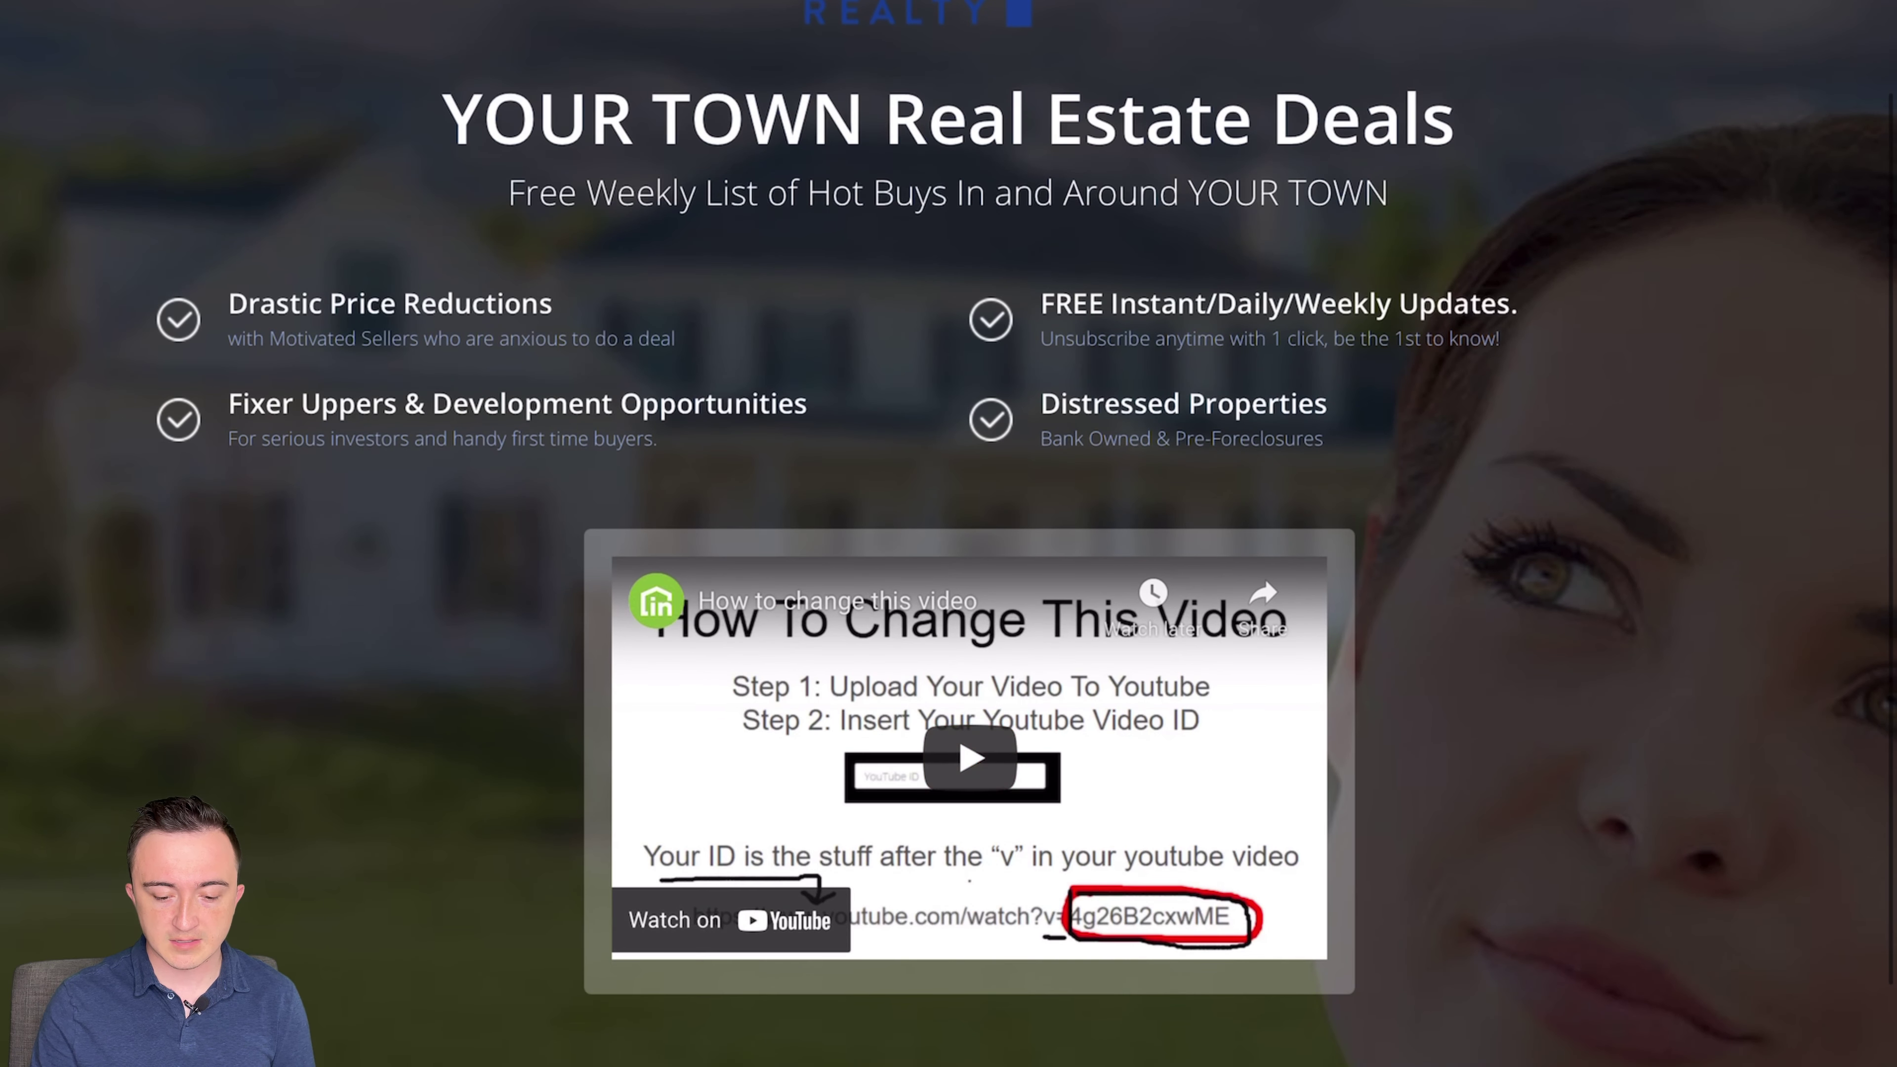
{"action": "scroll", "coordinate": [324, 97], "scroll_direction": "up", "scroll_amount": 4}
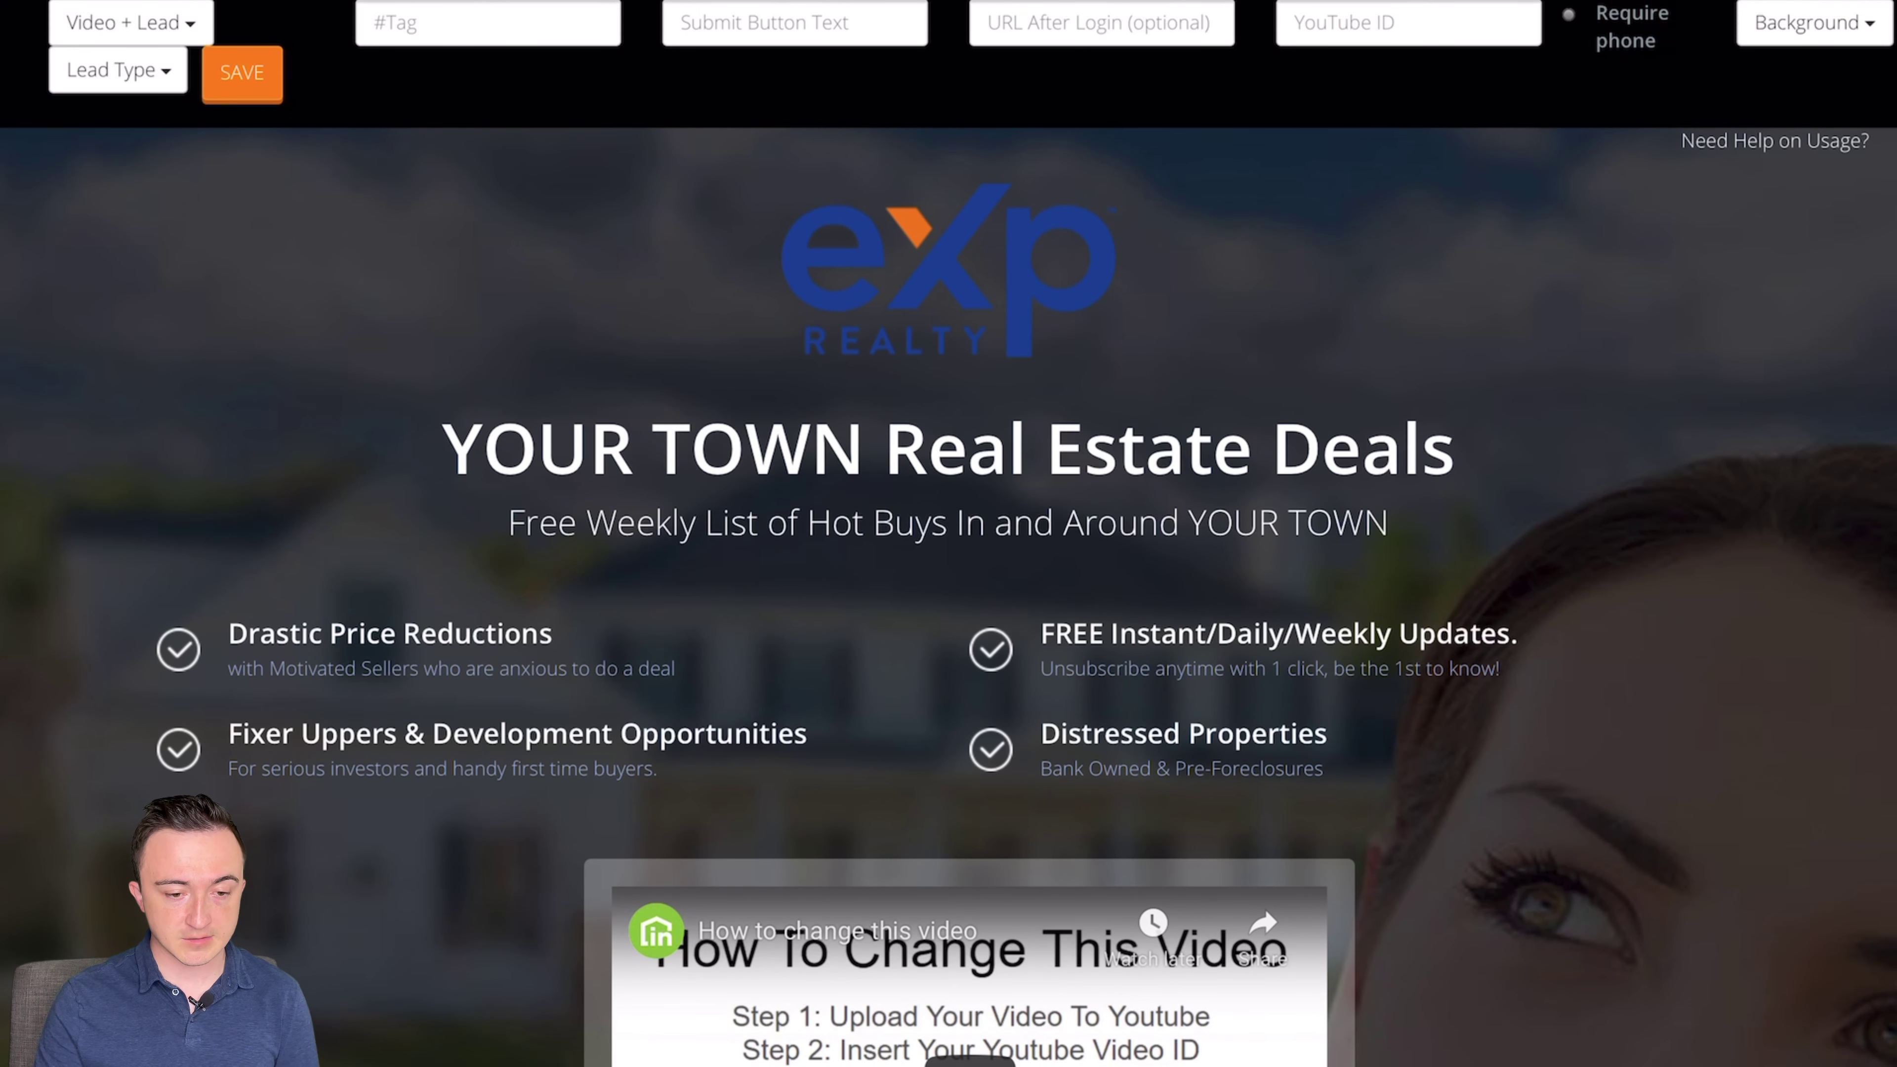
{"action": "left_click", "coordinate": [166, 22]}
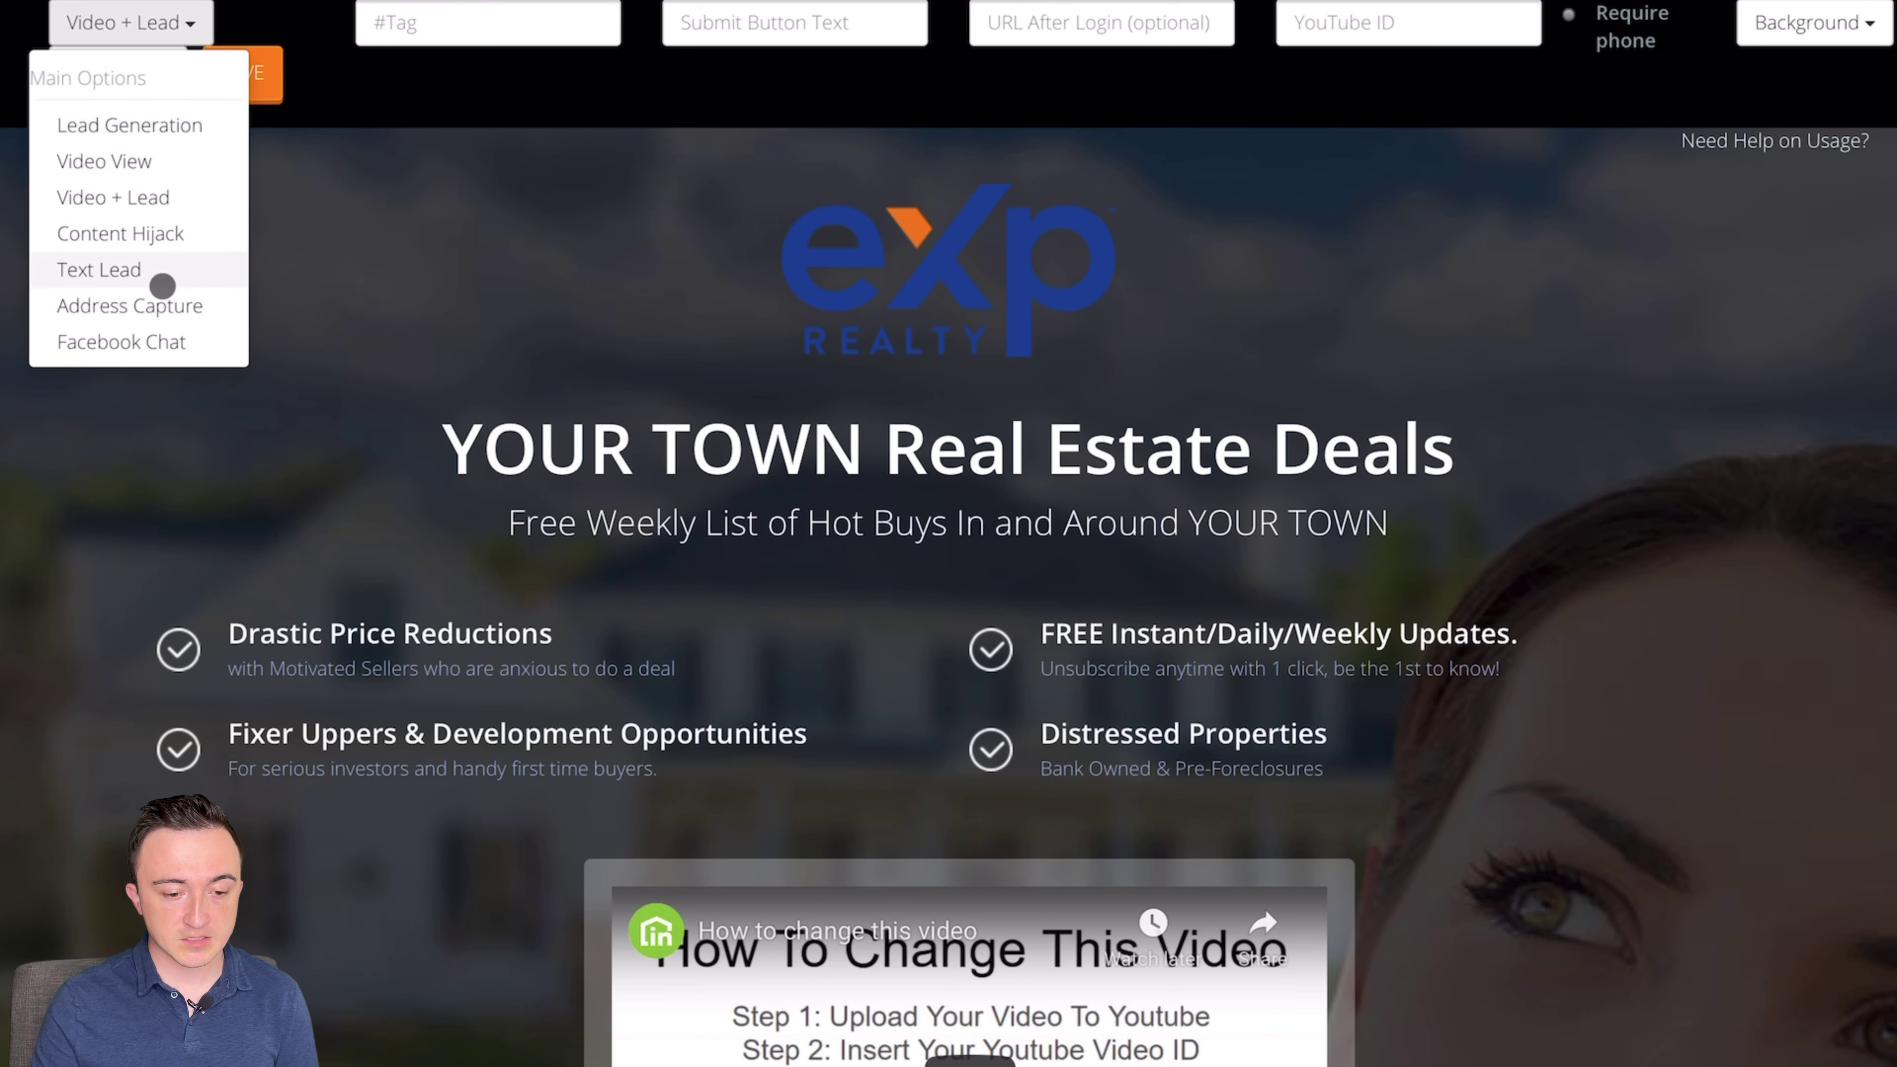
{"action": "left_click", "coordinate": [172, 246]}
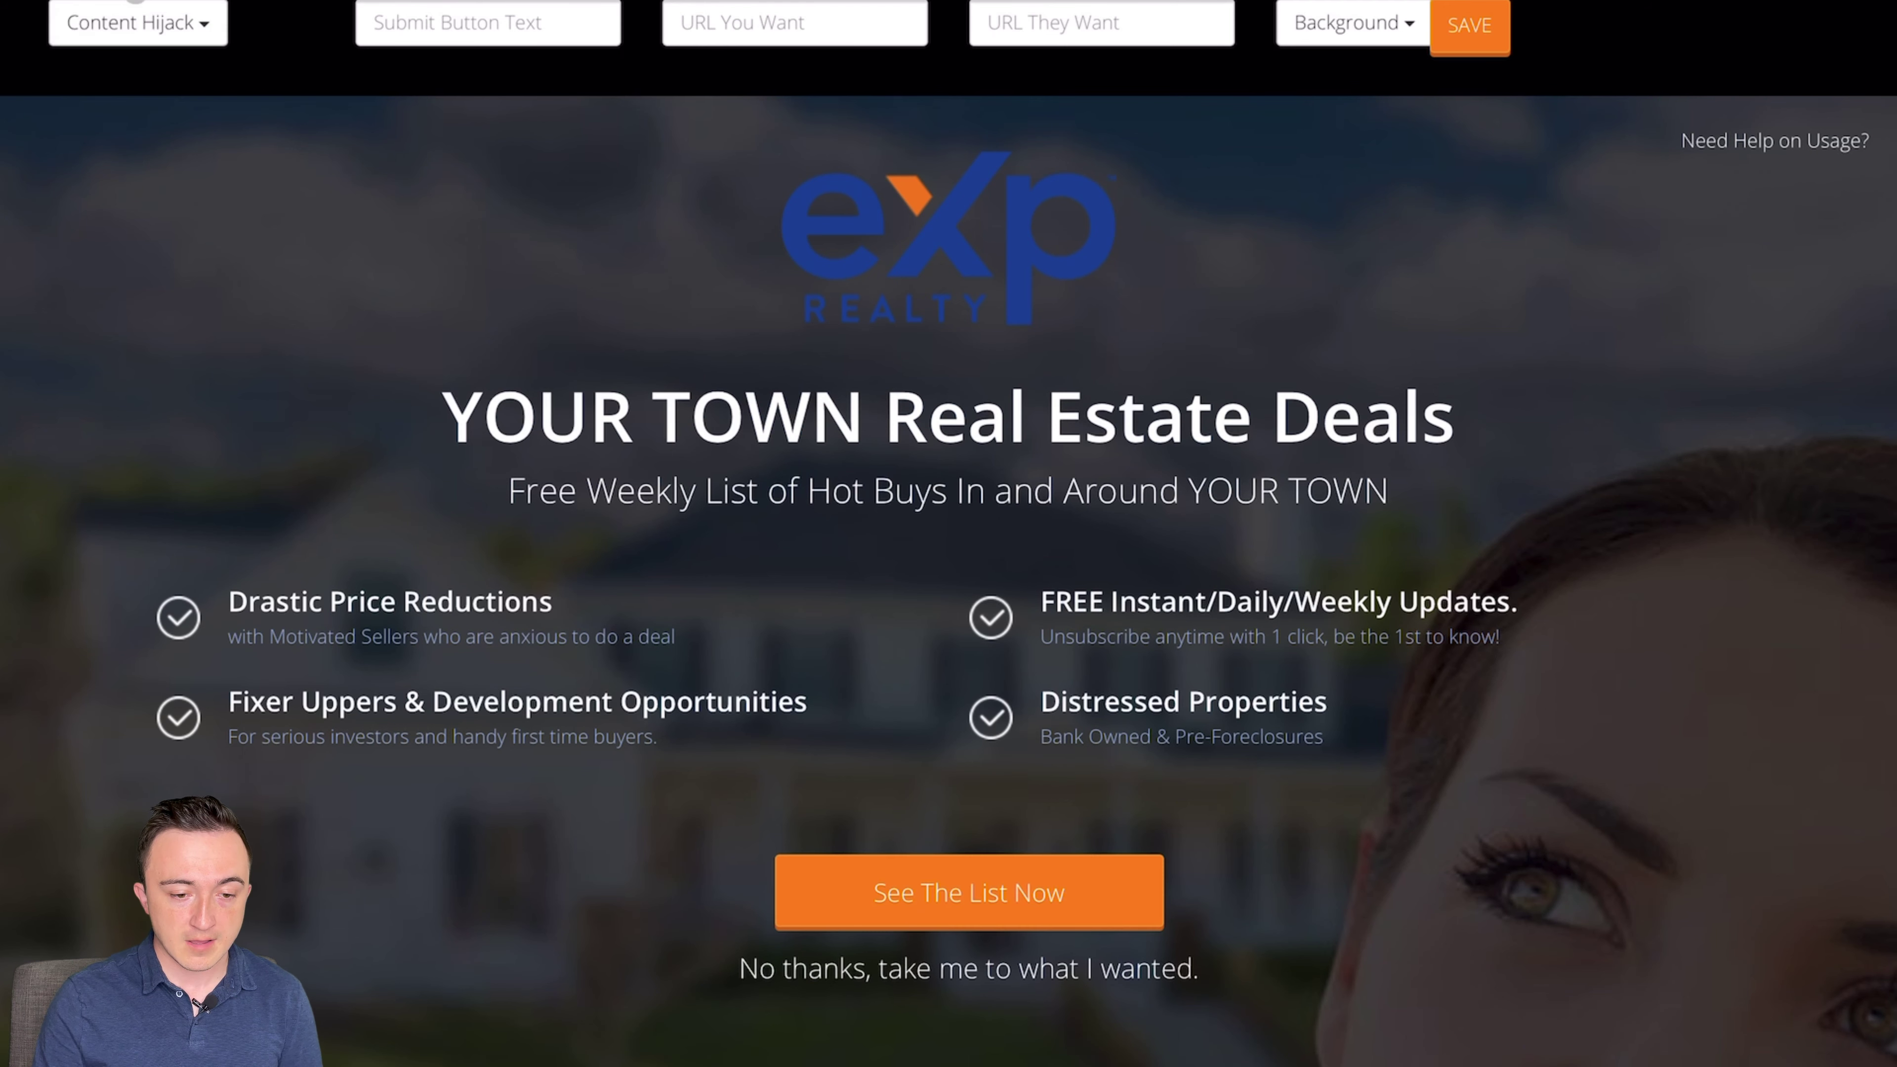
{"action": "left_click", "coordinate": [136, 29]}
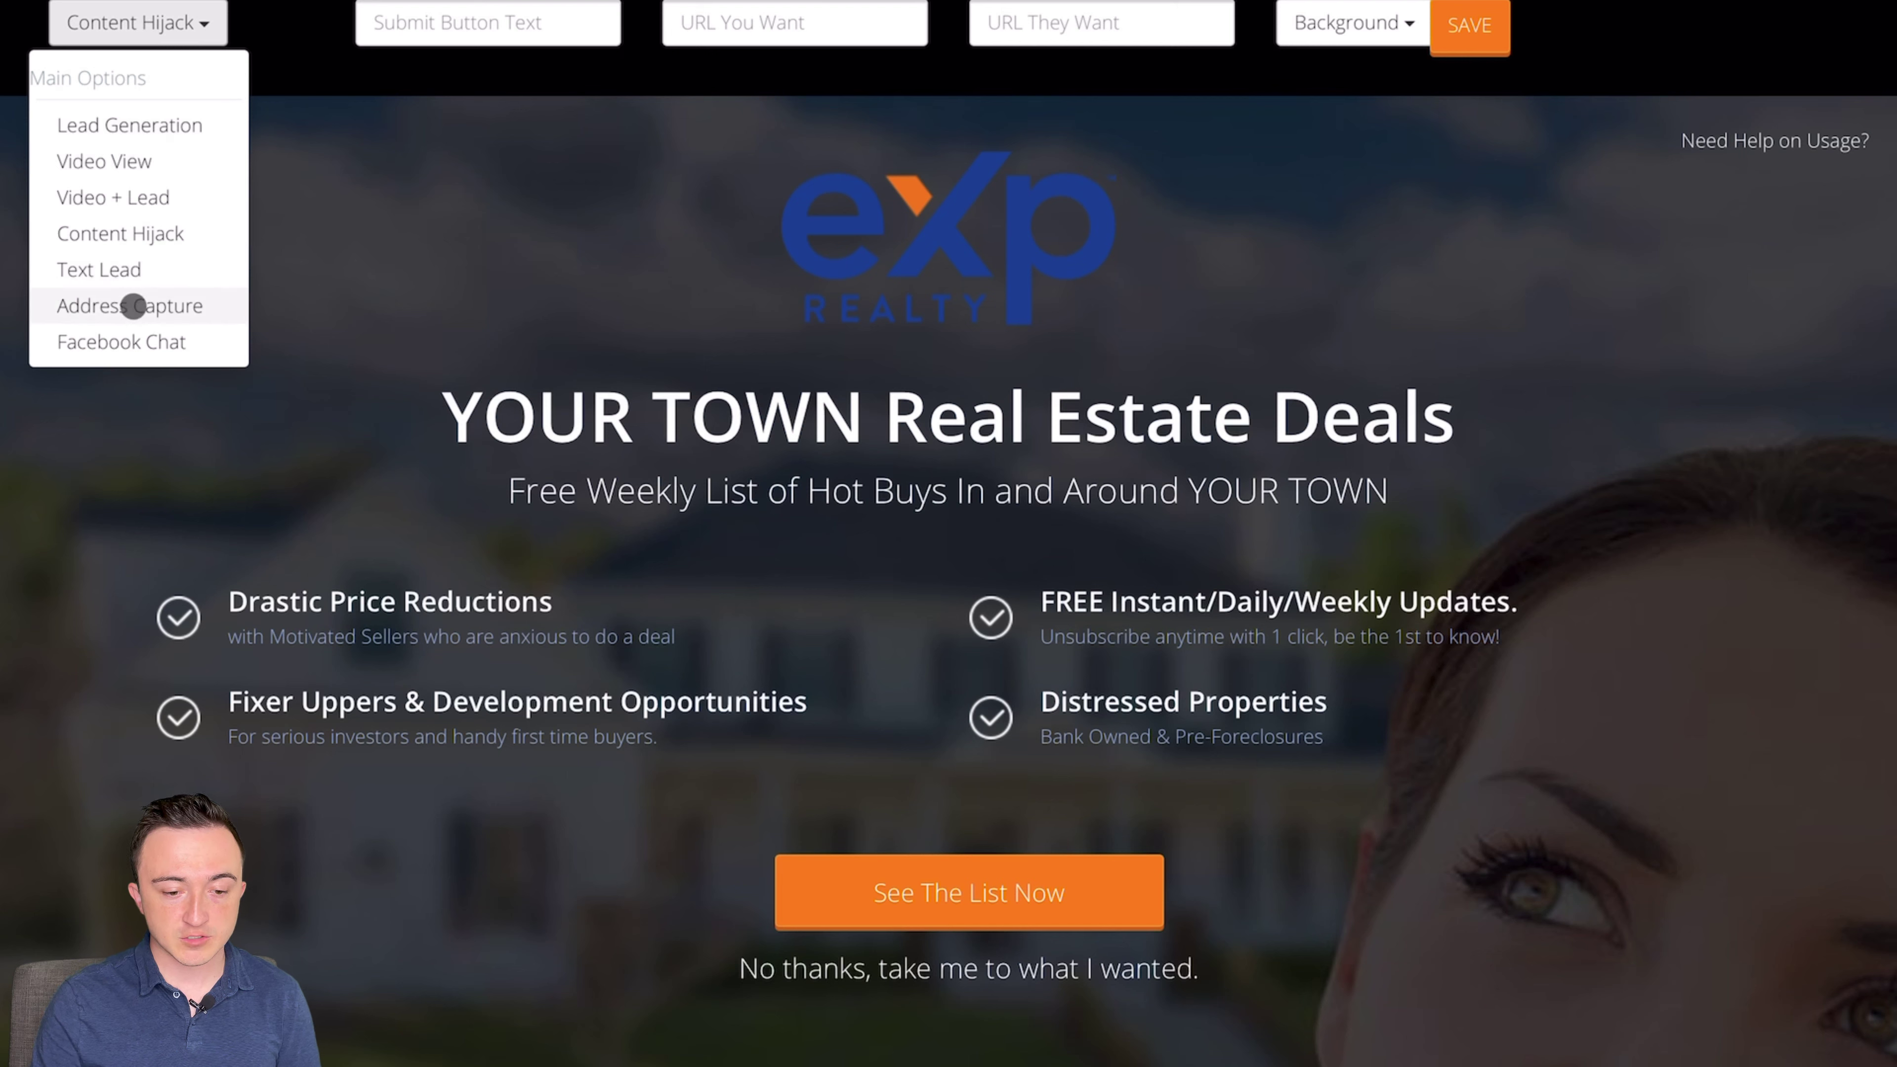
Step: Try the Facebook Chat layout and its page field, then switch to Address Capture
{"action": "left_click", "coordinate": [138, 342]}
{"action": "left_click", "coordinate": [722, 22]}
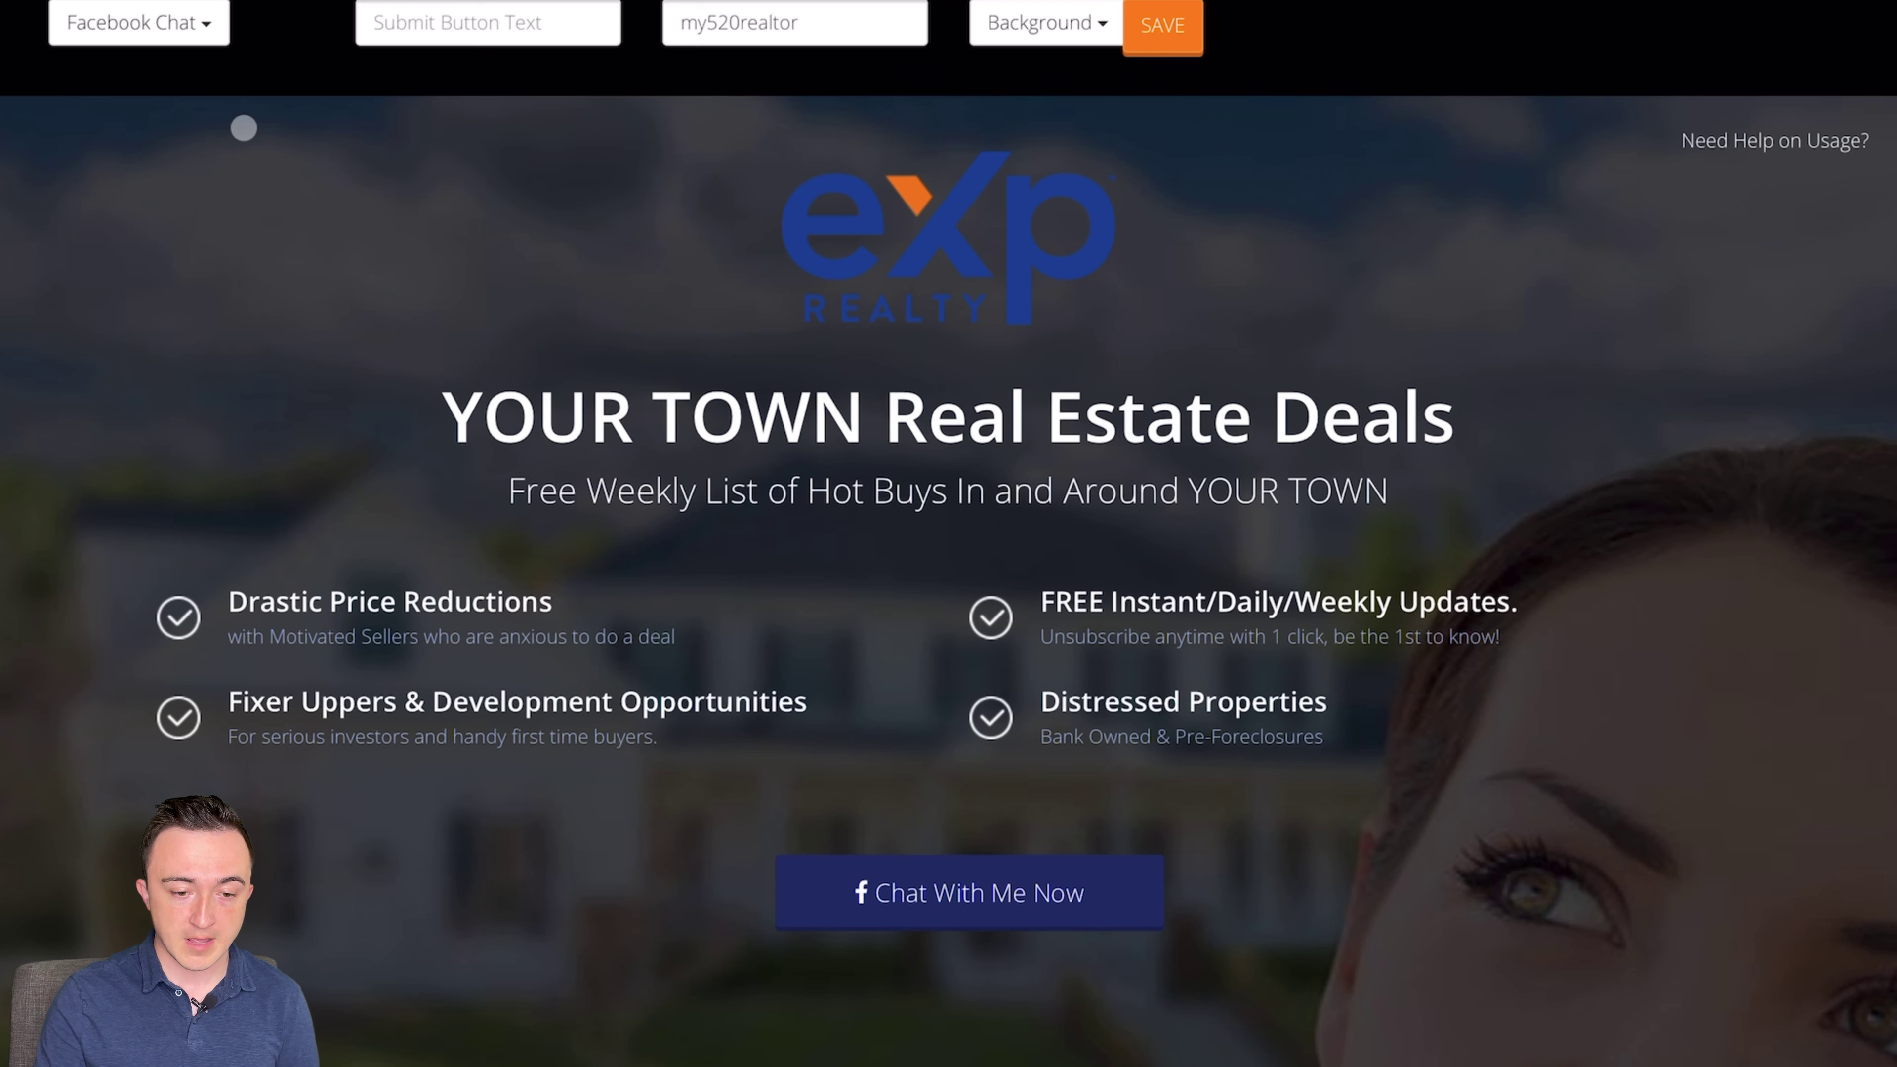
{"action": "left_click", "coordinate": [188, 28]}
{"action": "left_click", "coordinate": [203, 302]}
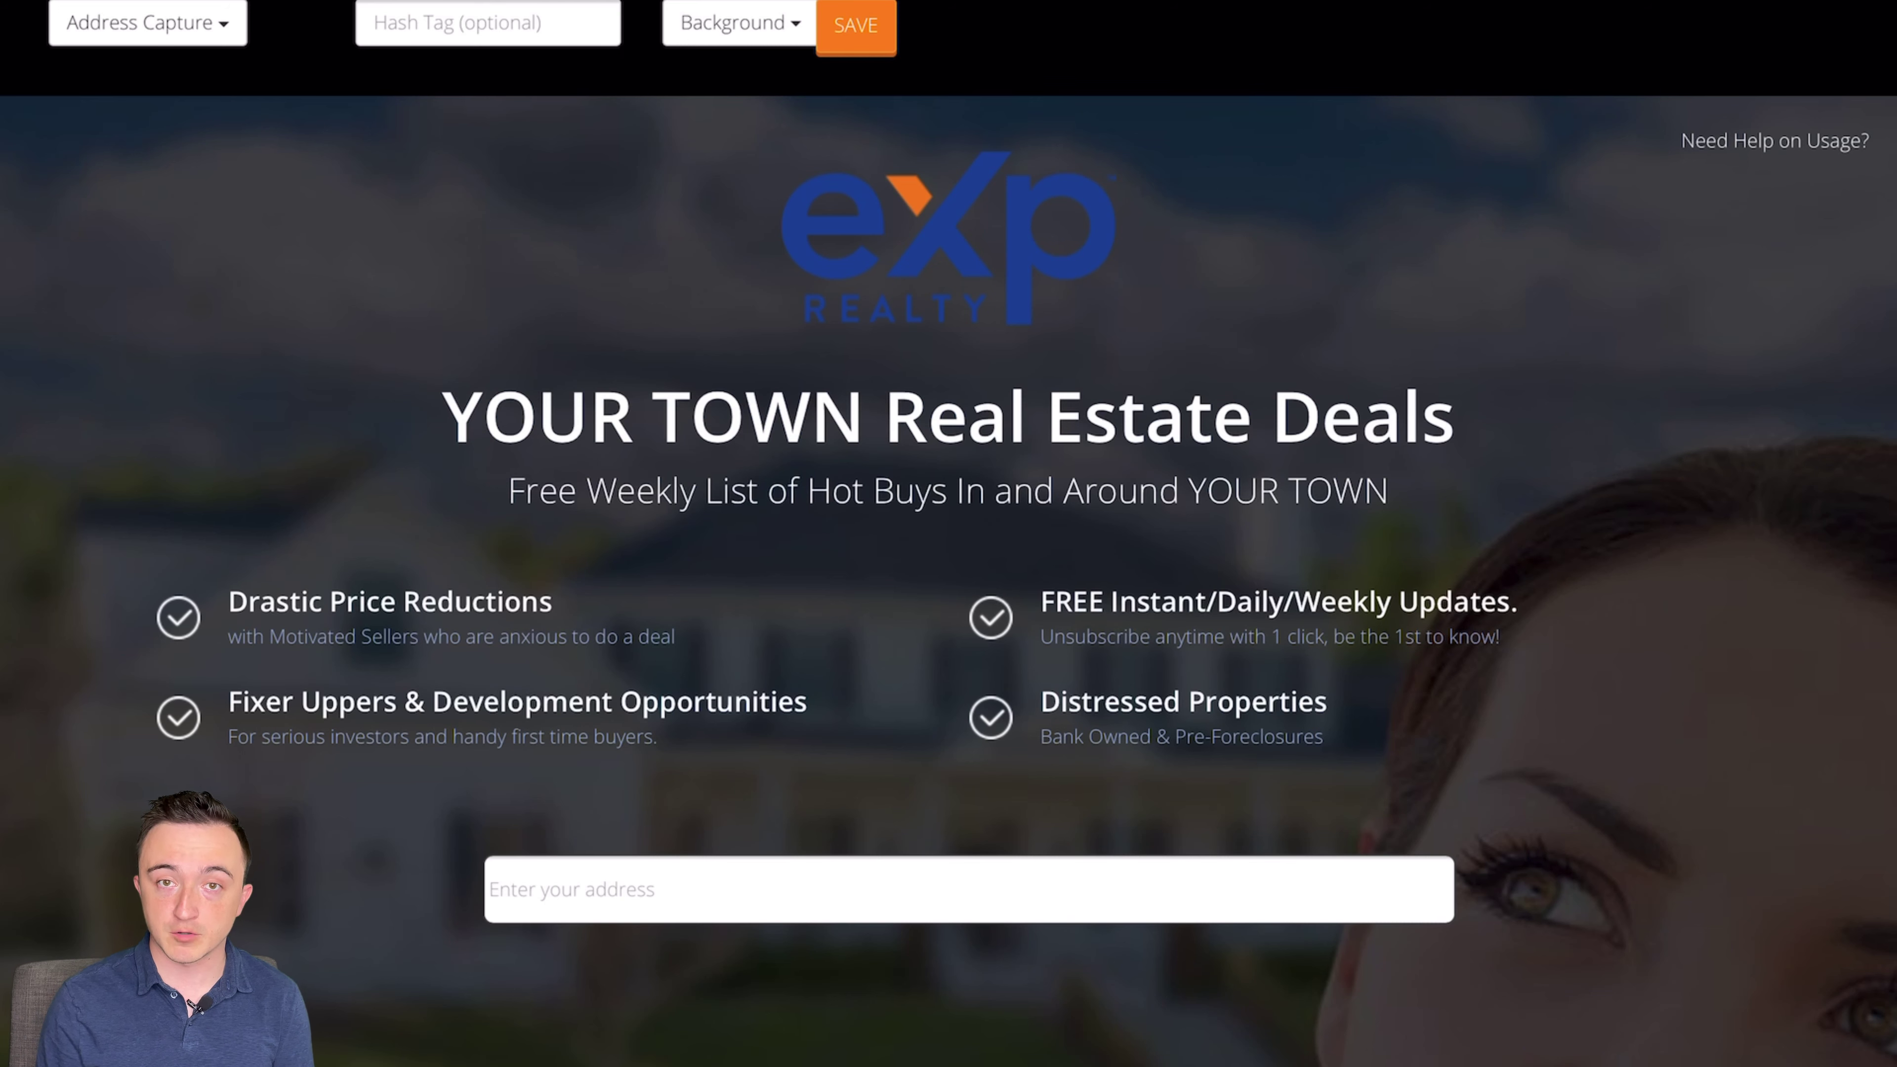
Step: Tag the page Seller, set a New Construction background, and save it
{"action": "left_click", "coordinate": [480, 22]}
{"action": "type", "text": "Seller"}
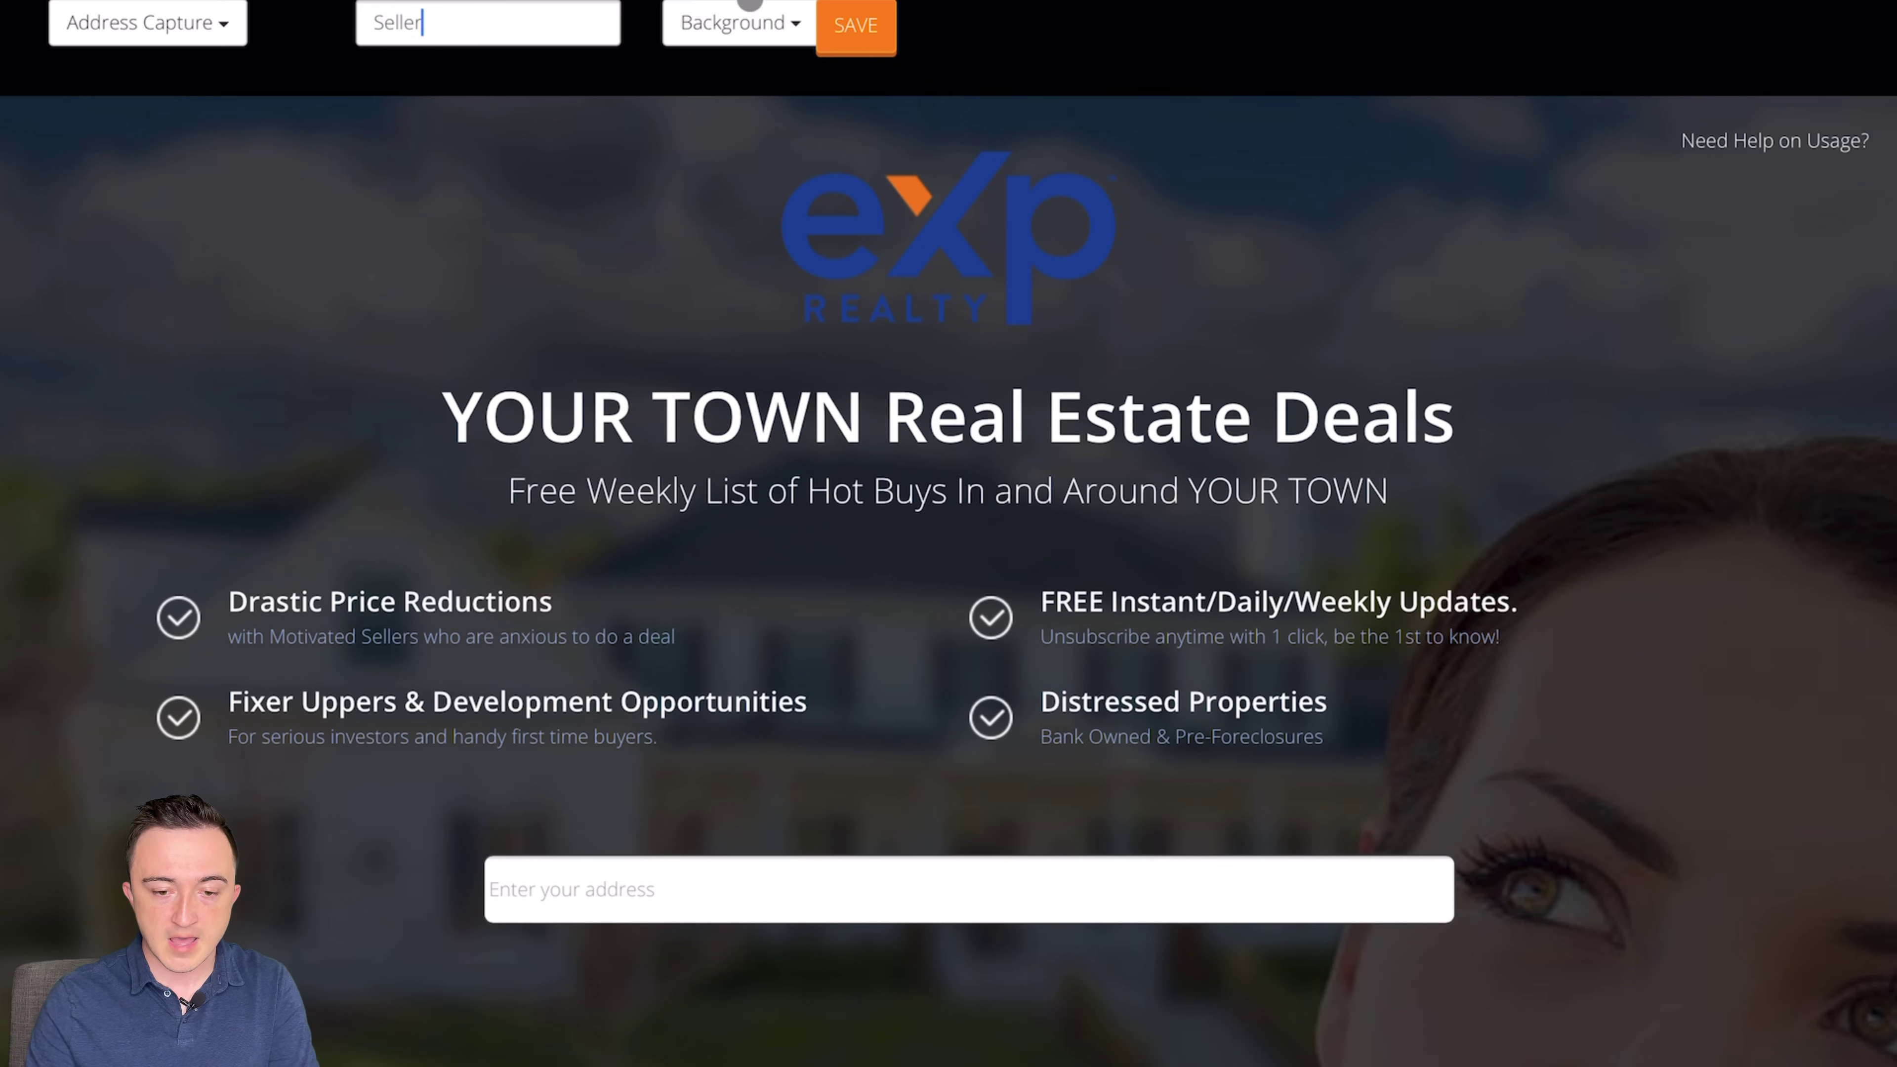
{"action": "left_click", "coordinate": [767, 24]}
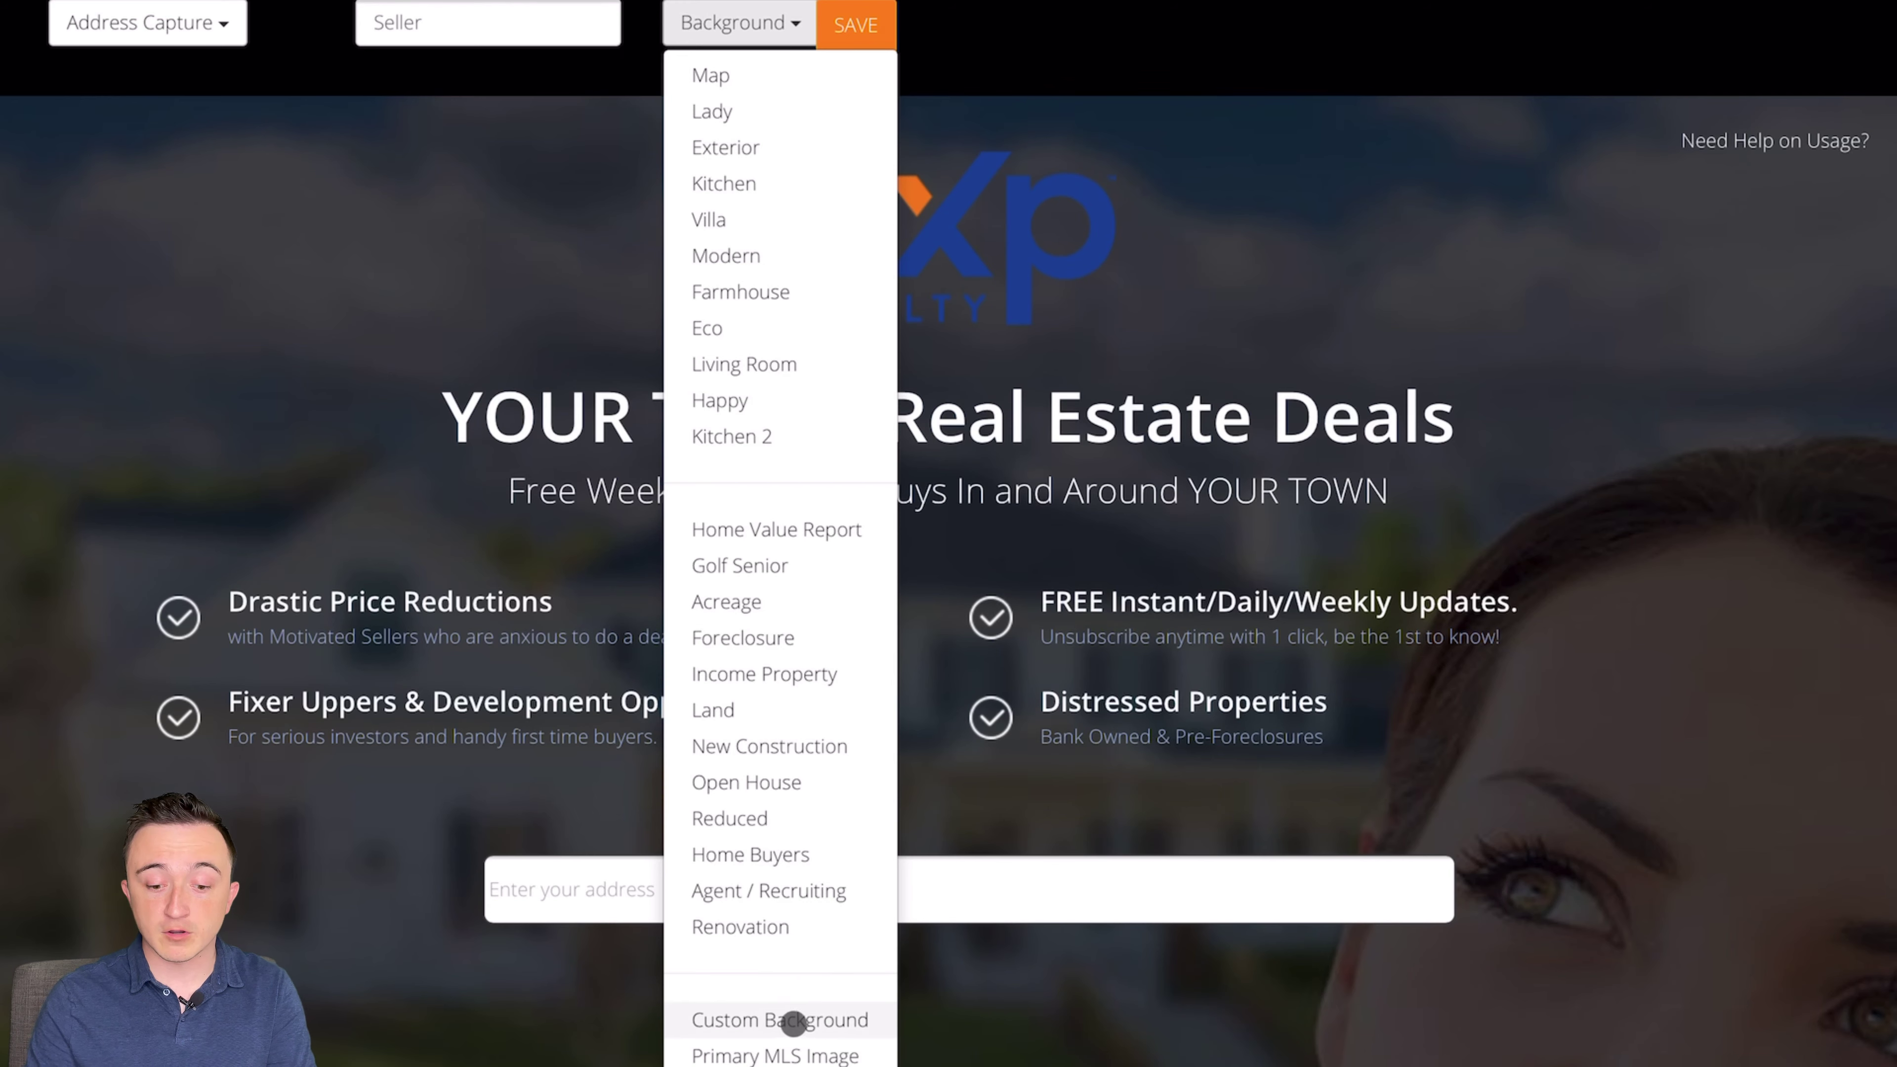
{"action": "left_click", "coordinate": [836, 759]}
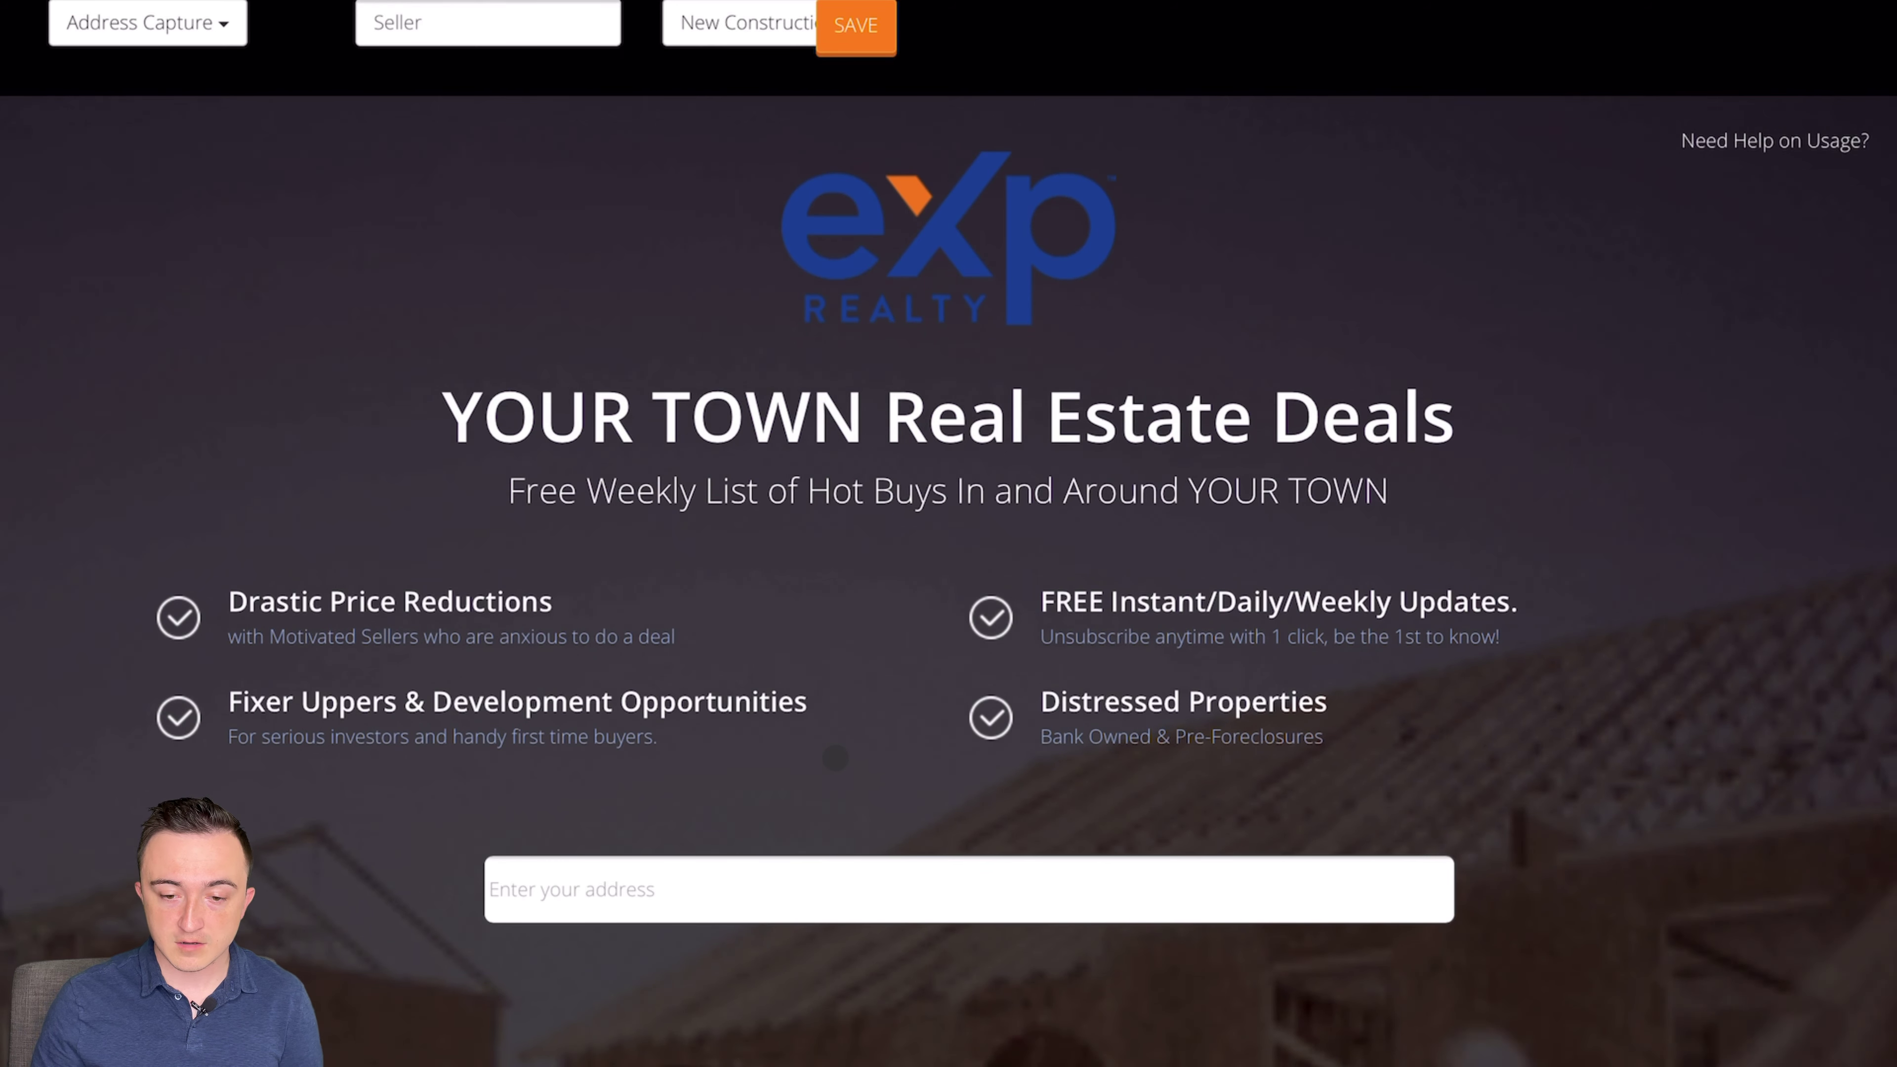
{"action": "left_click", "coordinate": [856, 41]}
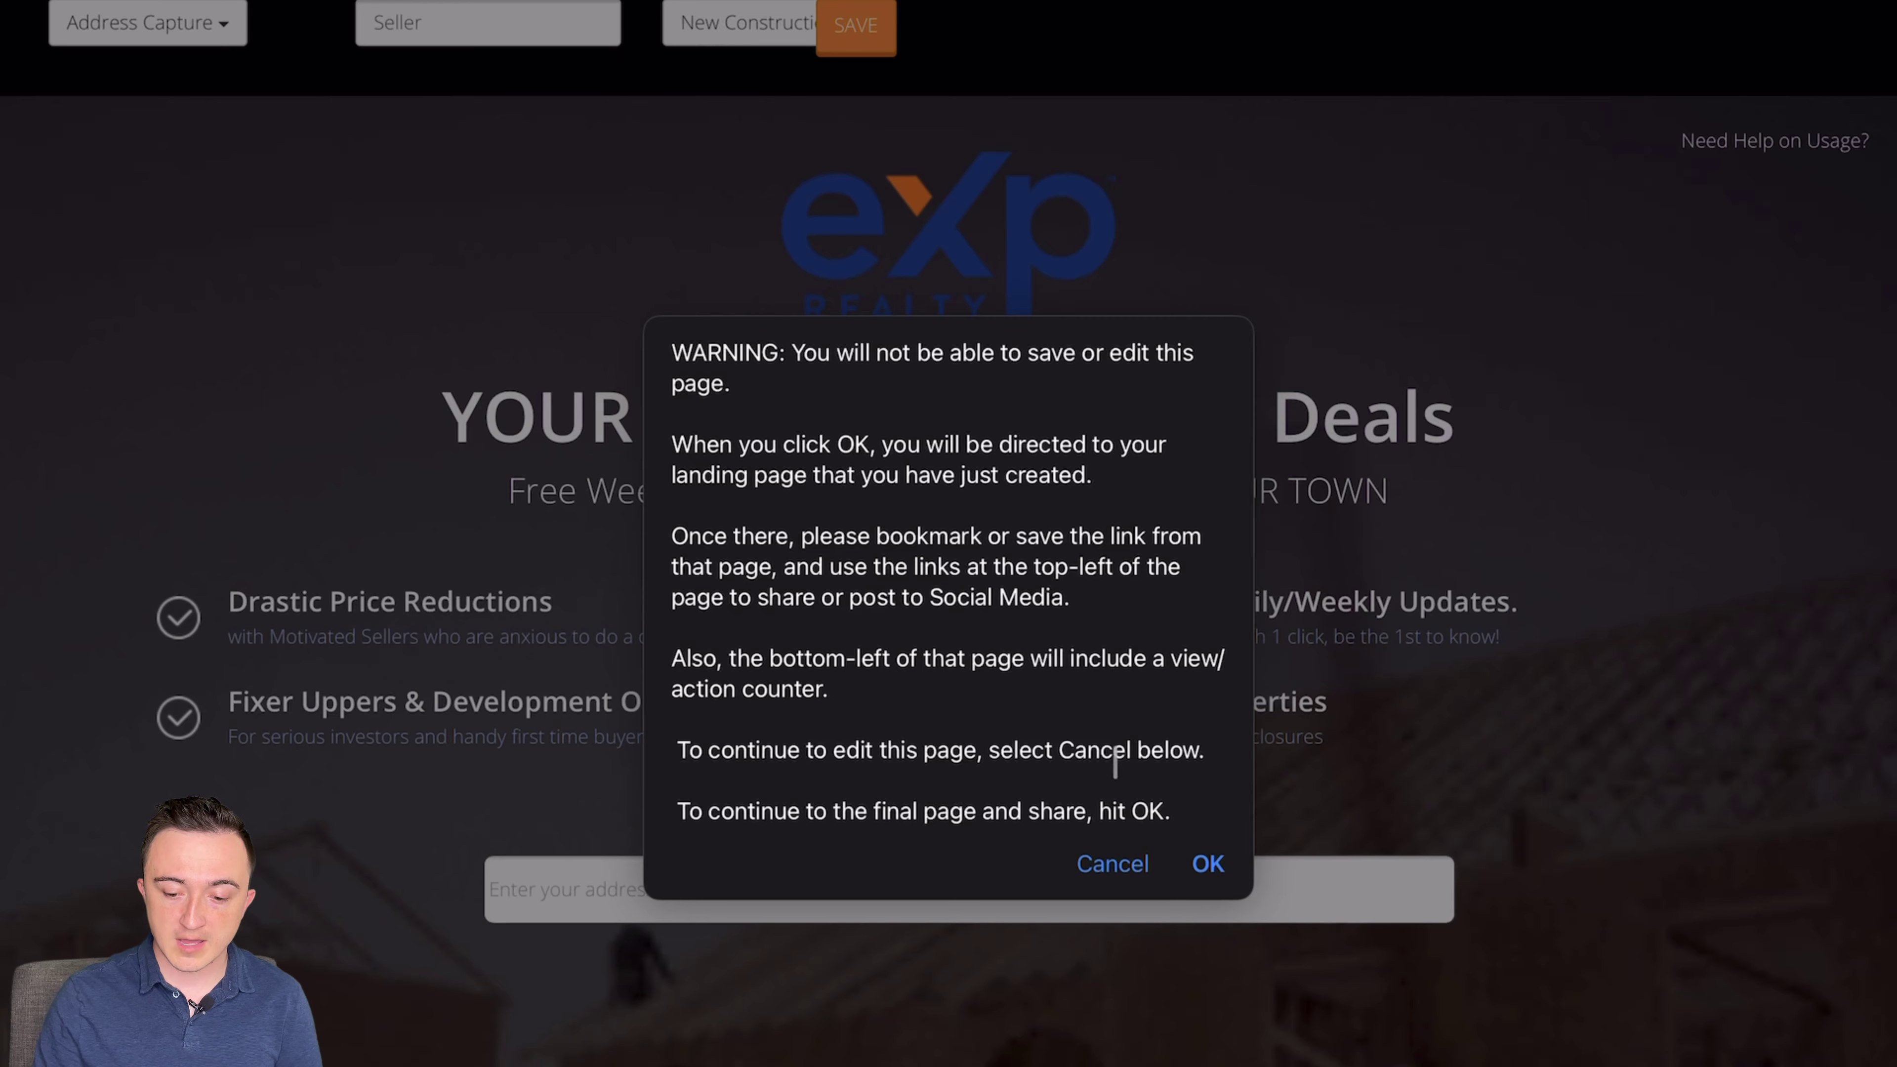
Step: Confirm the save warning to publish the landing page
{"action": "left_click", "coordinate": [1203, 864]}
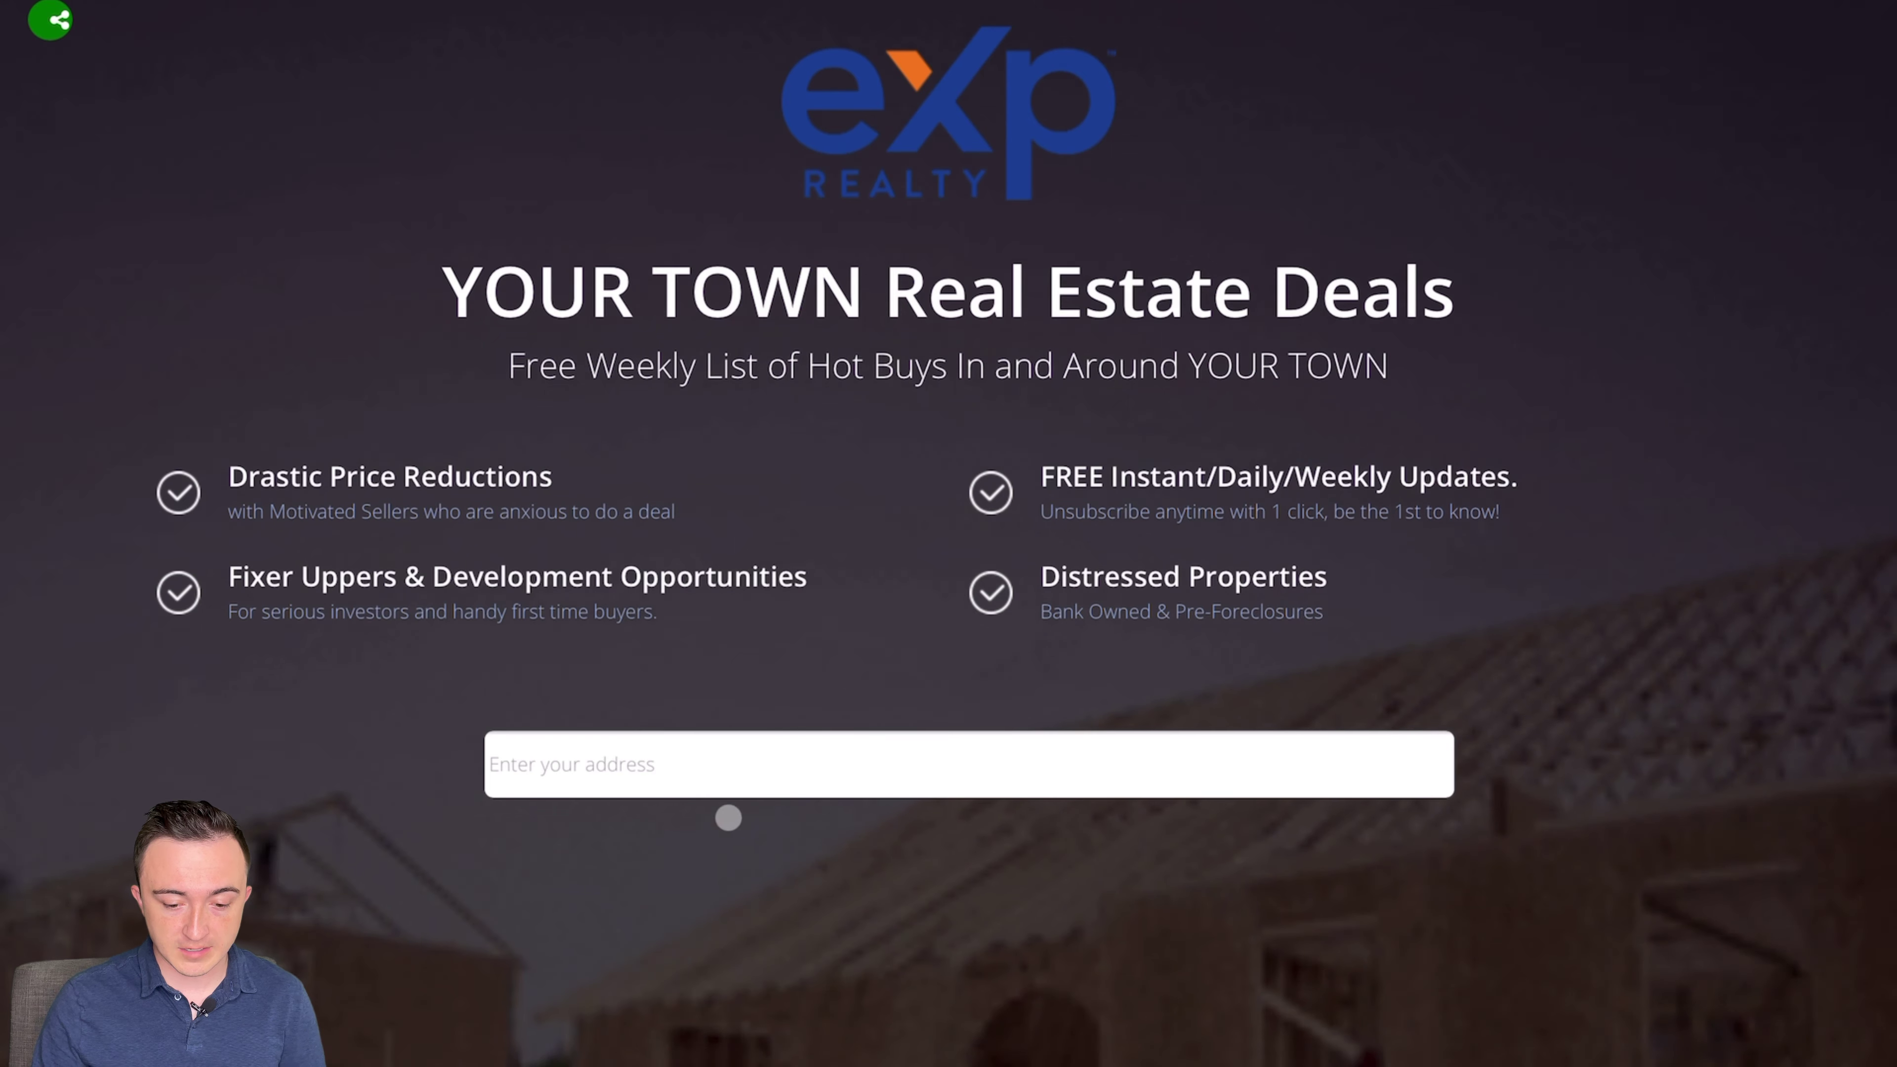
Step: Enter a test street address, accept the top suggestion, and submit it for valuation
{"action": "left_click", "coordinate": [695, 763]}
{"action": "type", "text": "4050"}
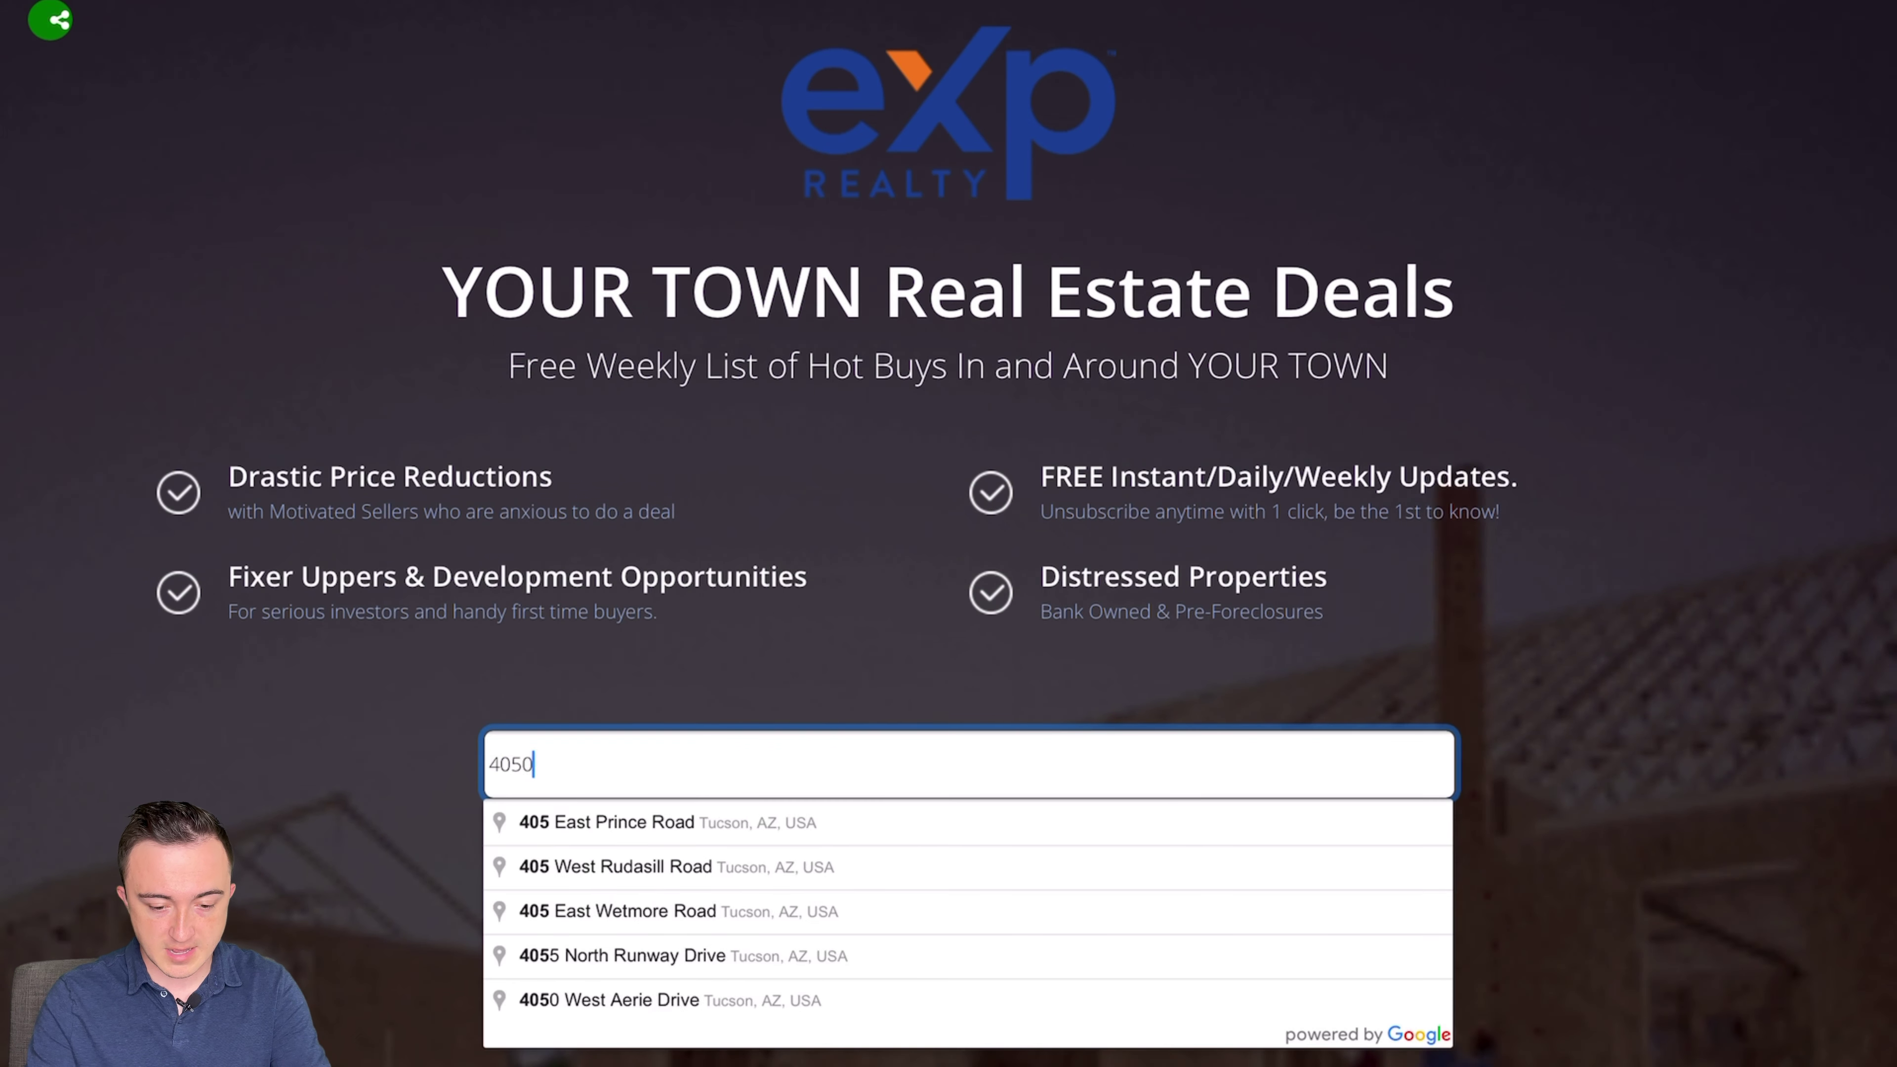
{"action": "type", "text": " lark"}
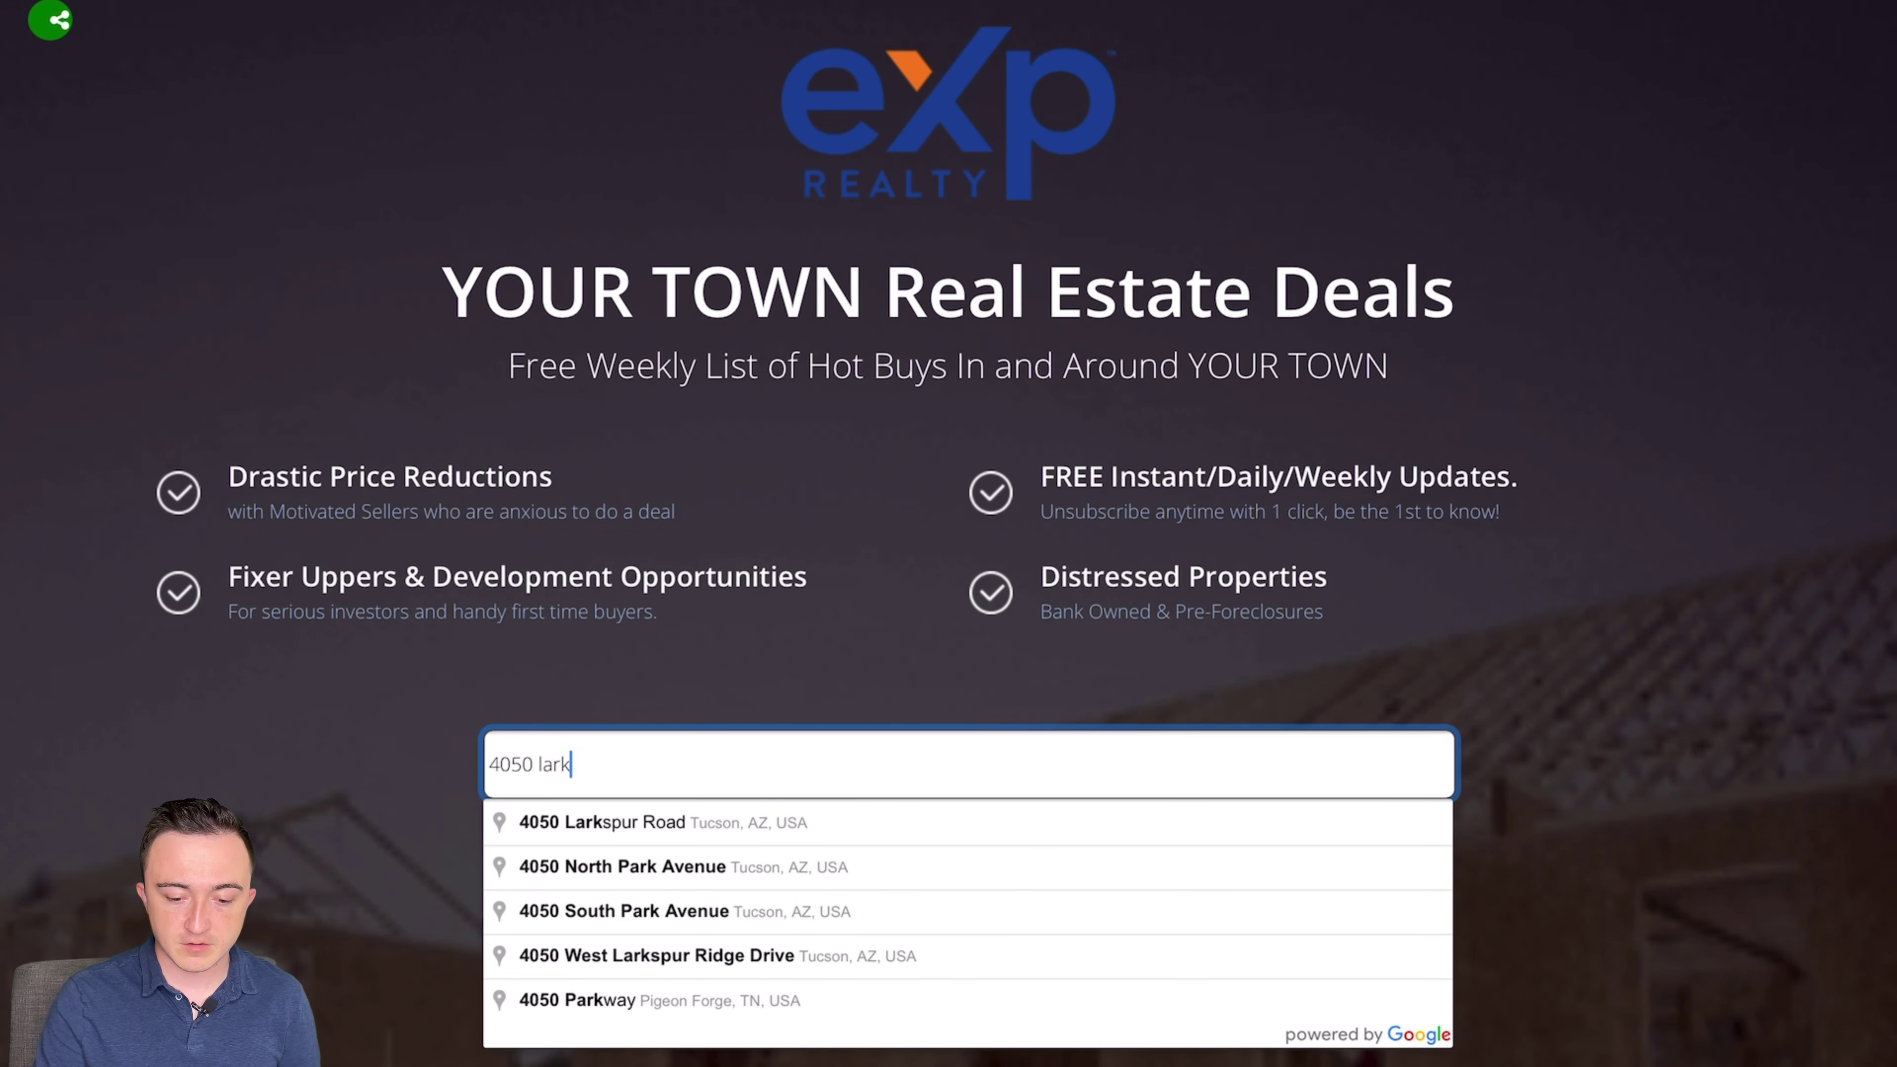
{"action": "key", "text": "Down"}
{"action": "key", "text": "Return"}
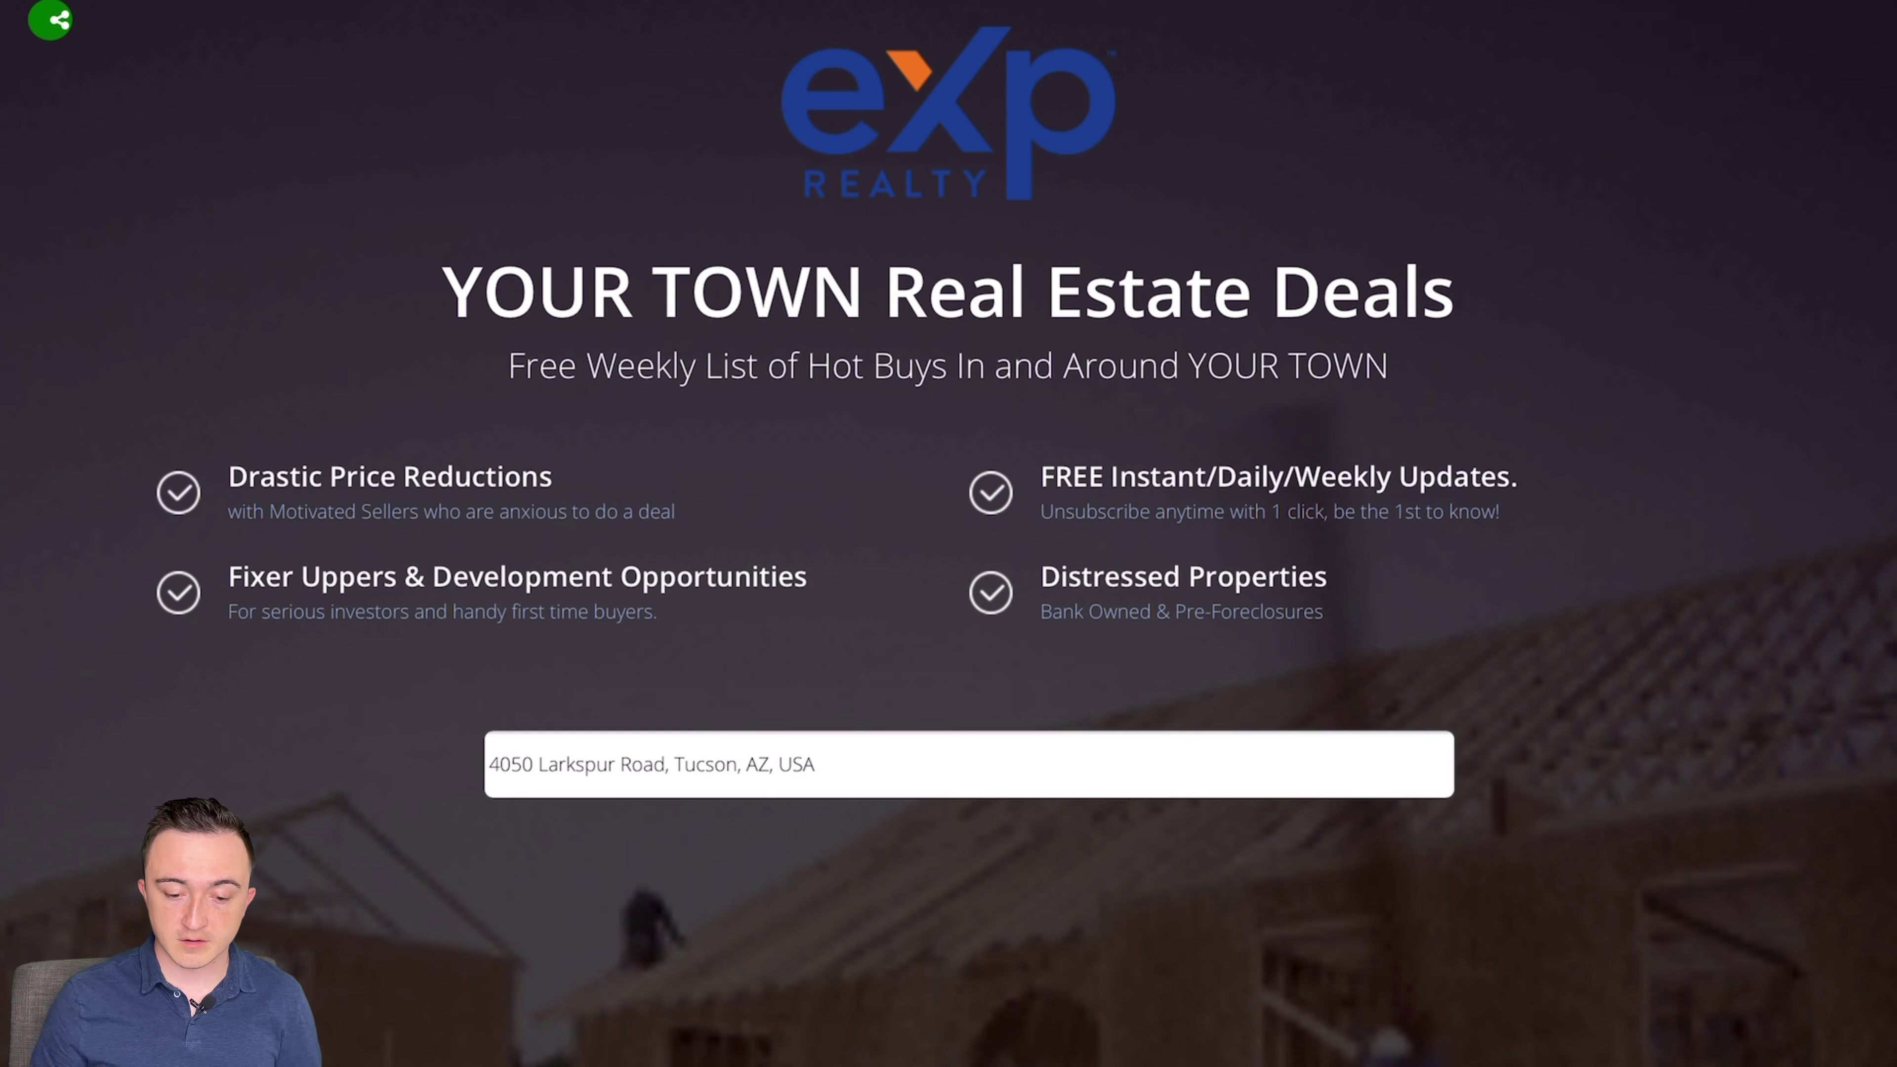